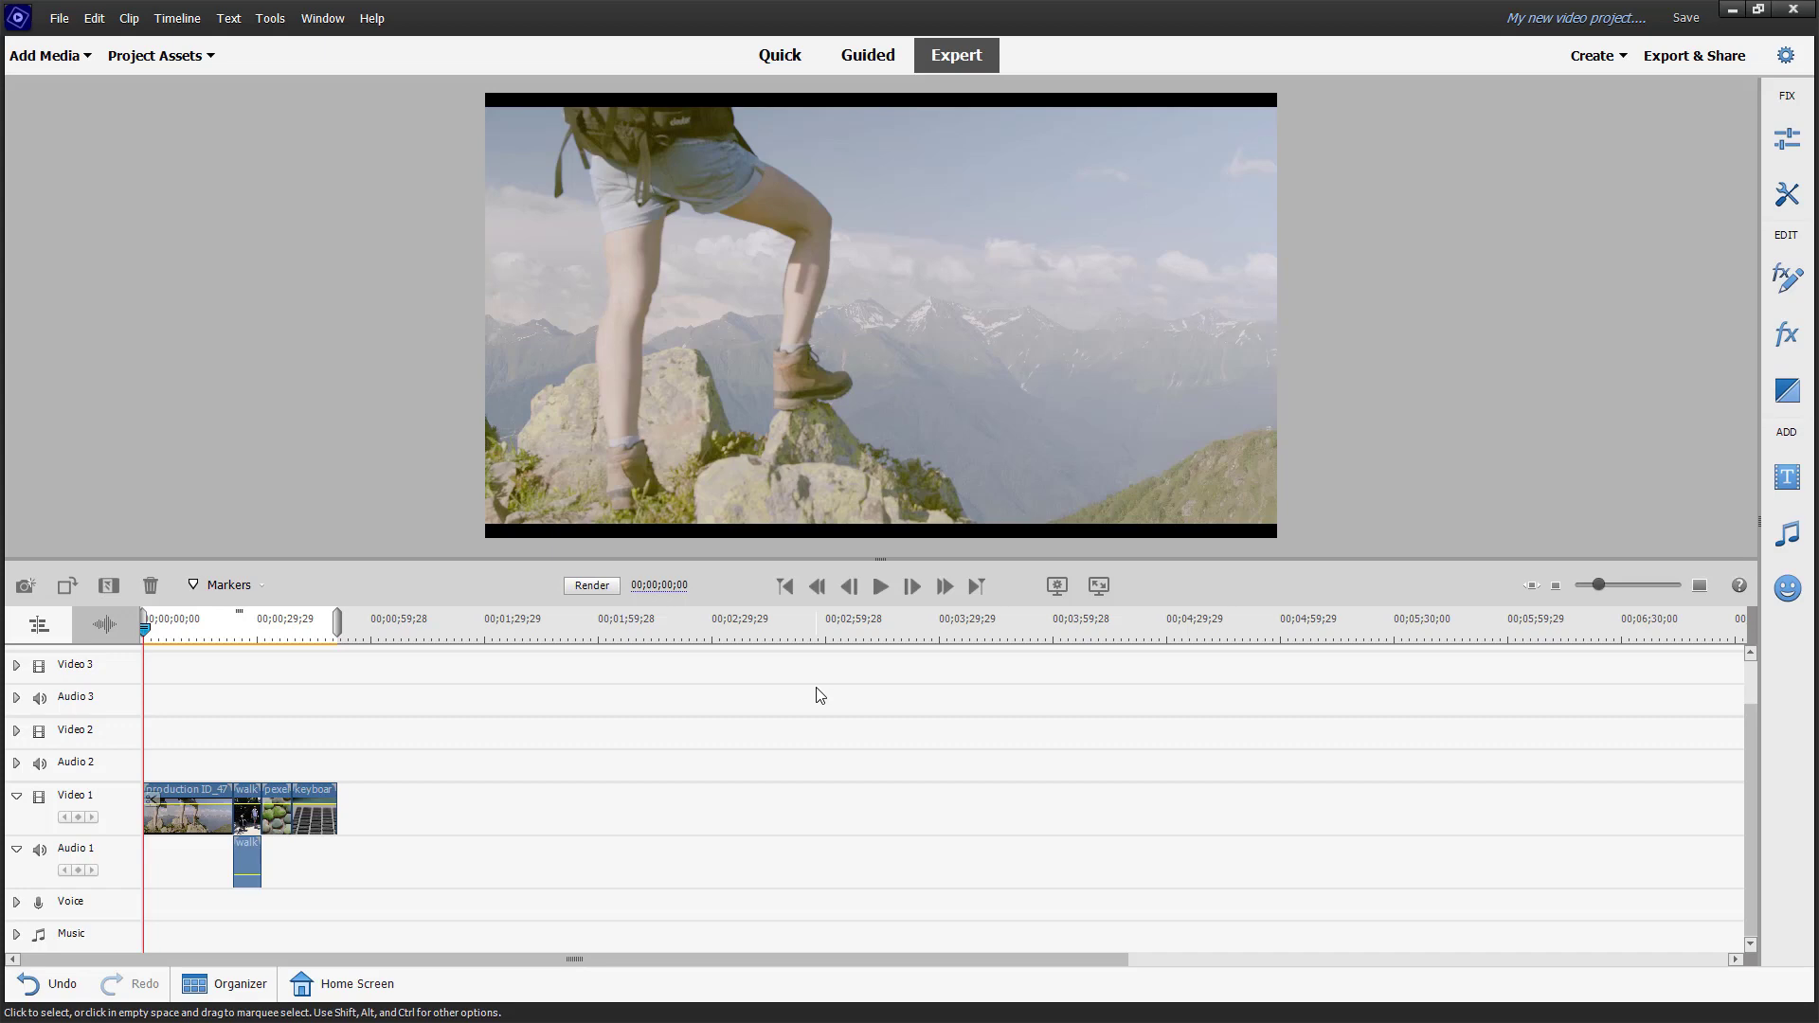
# Open the Tools panel listing video tools from Pan & Zoom through Movie Menu.
pyautogui.click(1785, 206)
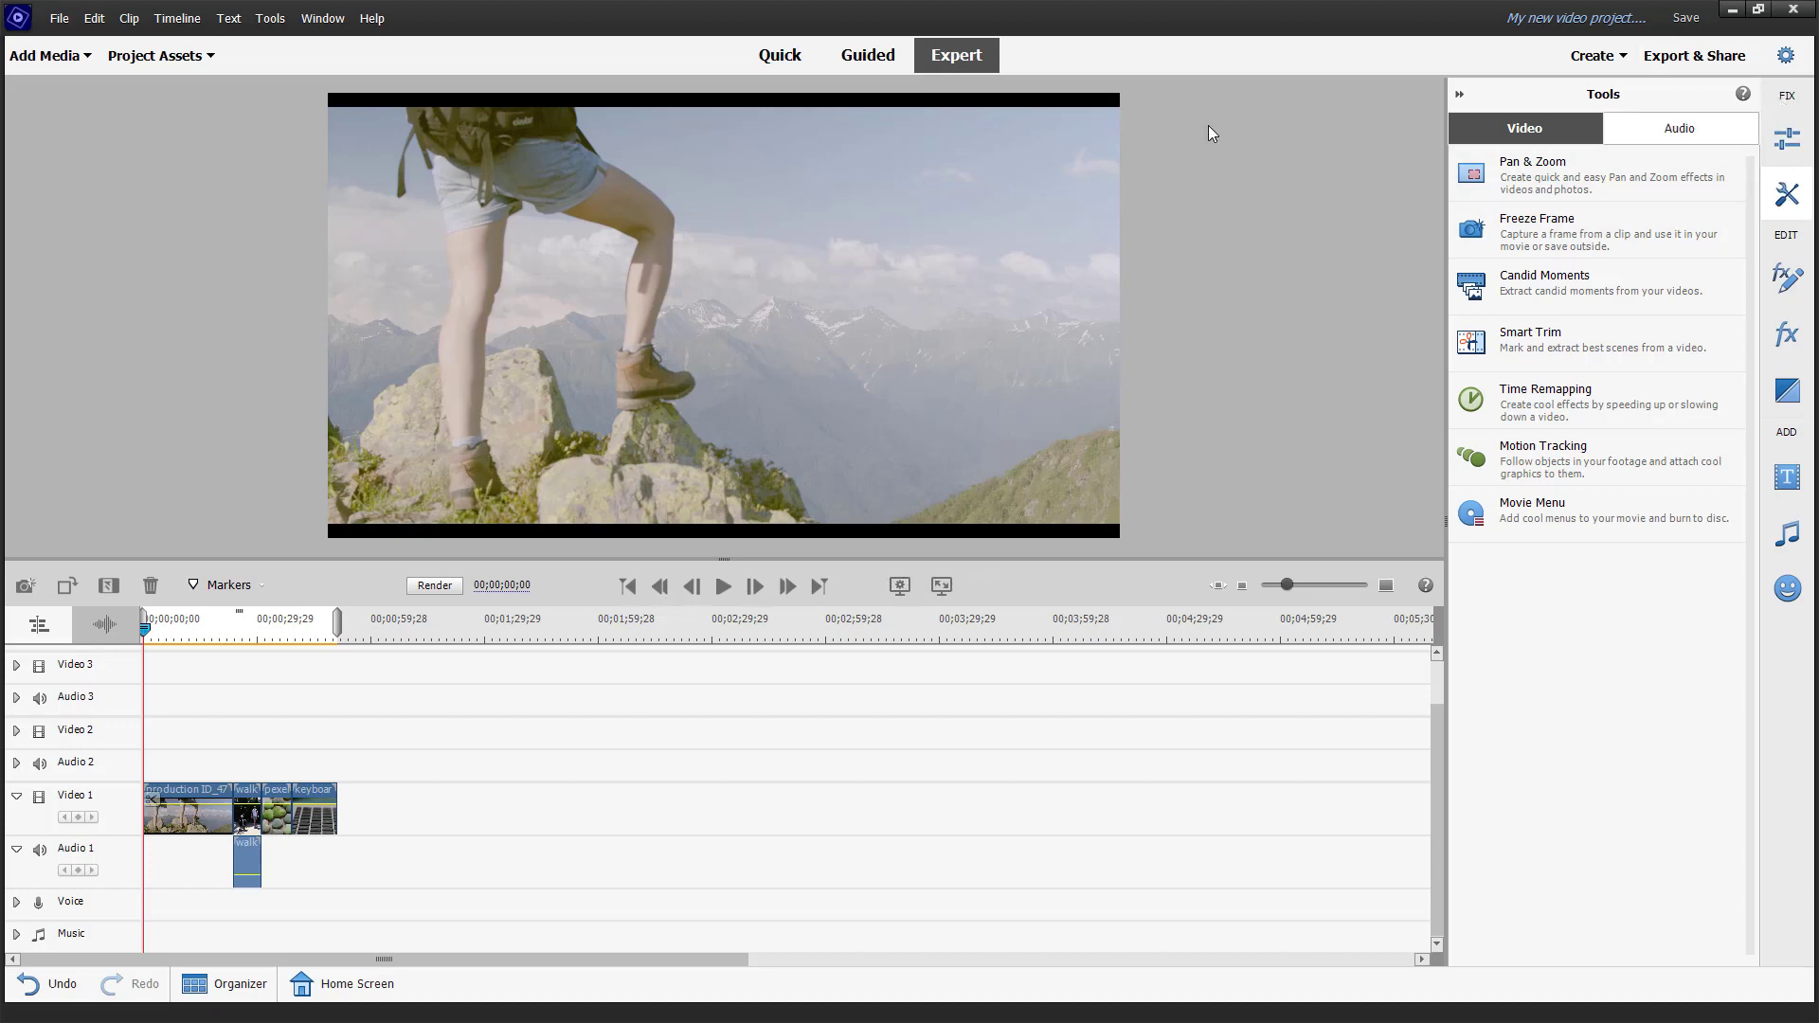
# Start a movie menu using the Road Trip theme from the Travel category.
pyautogui.click(1519, 534)
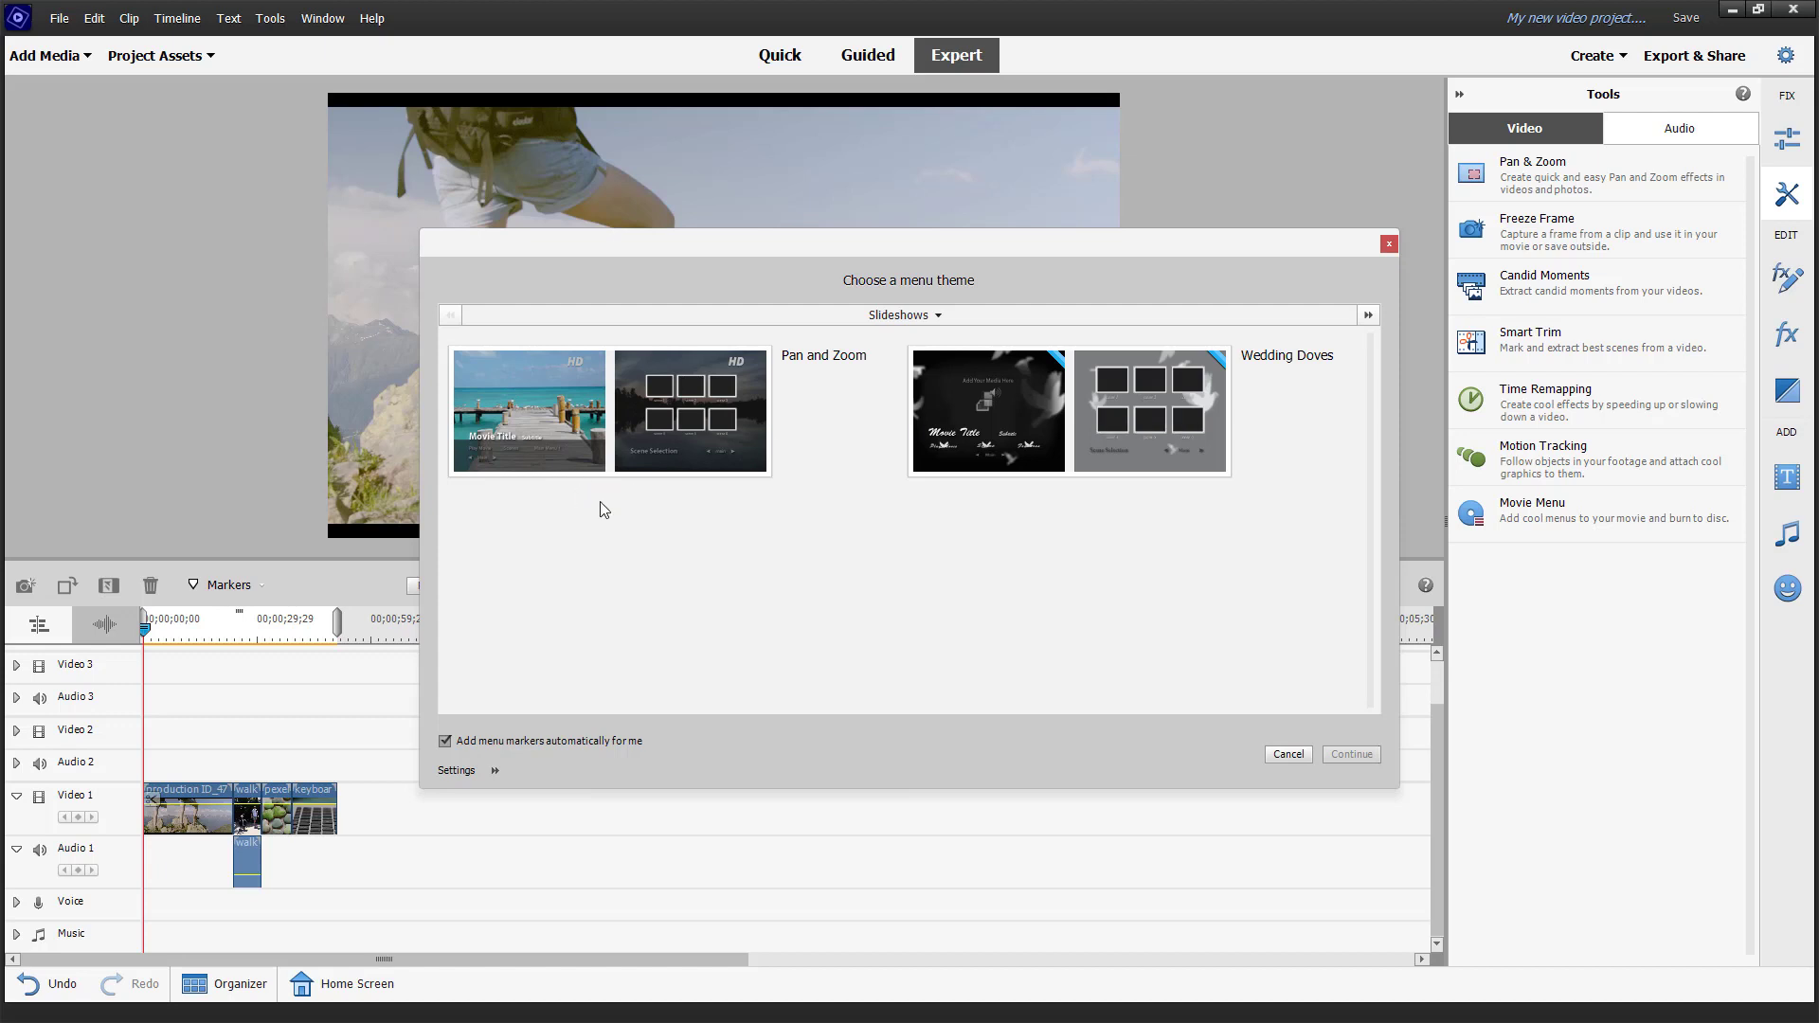
pyautogui.click(702, 410)
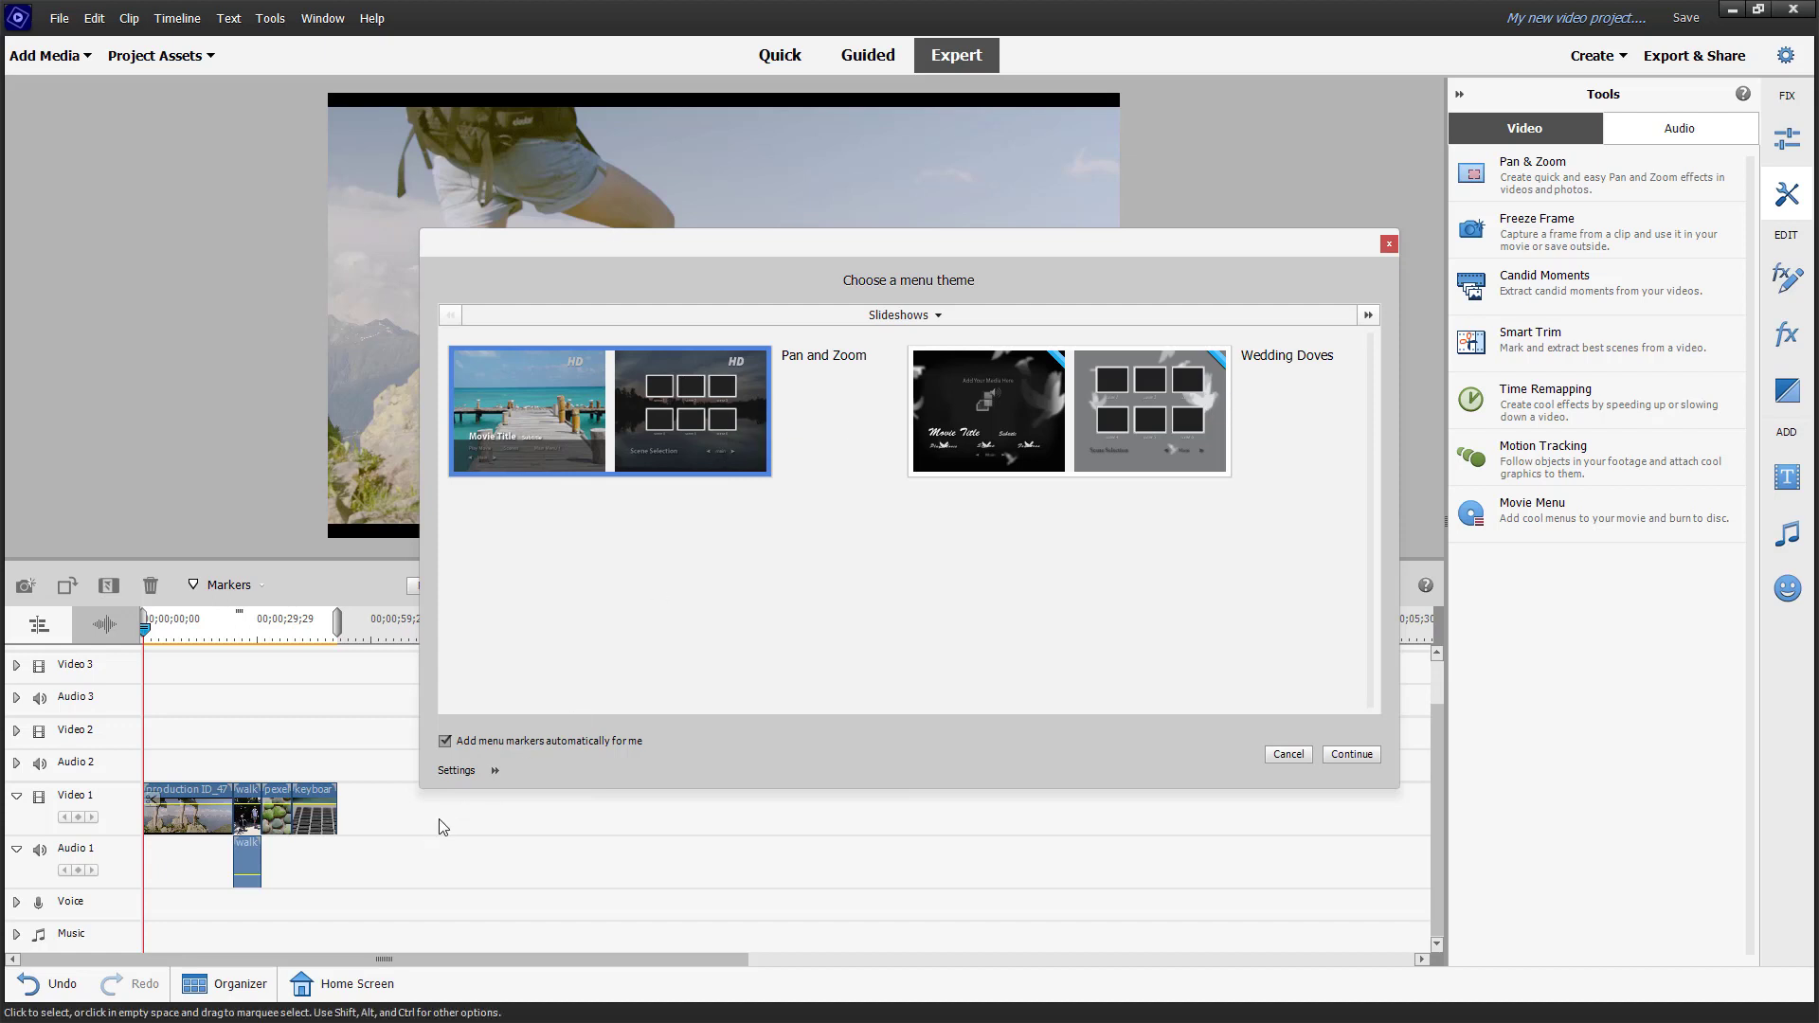
pyautogui.click(912, 314)
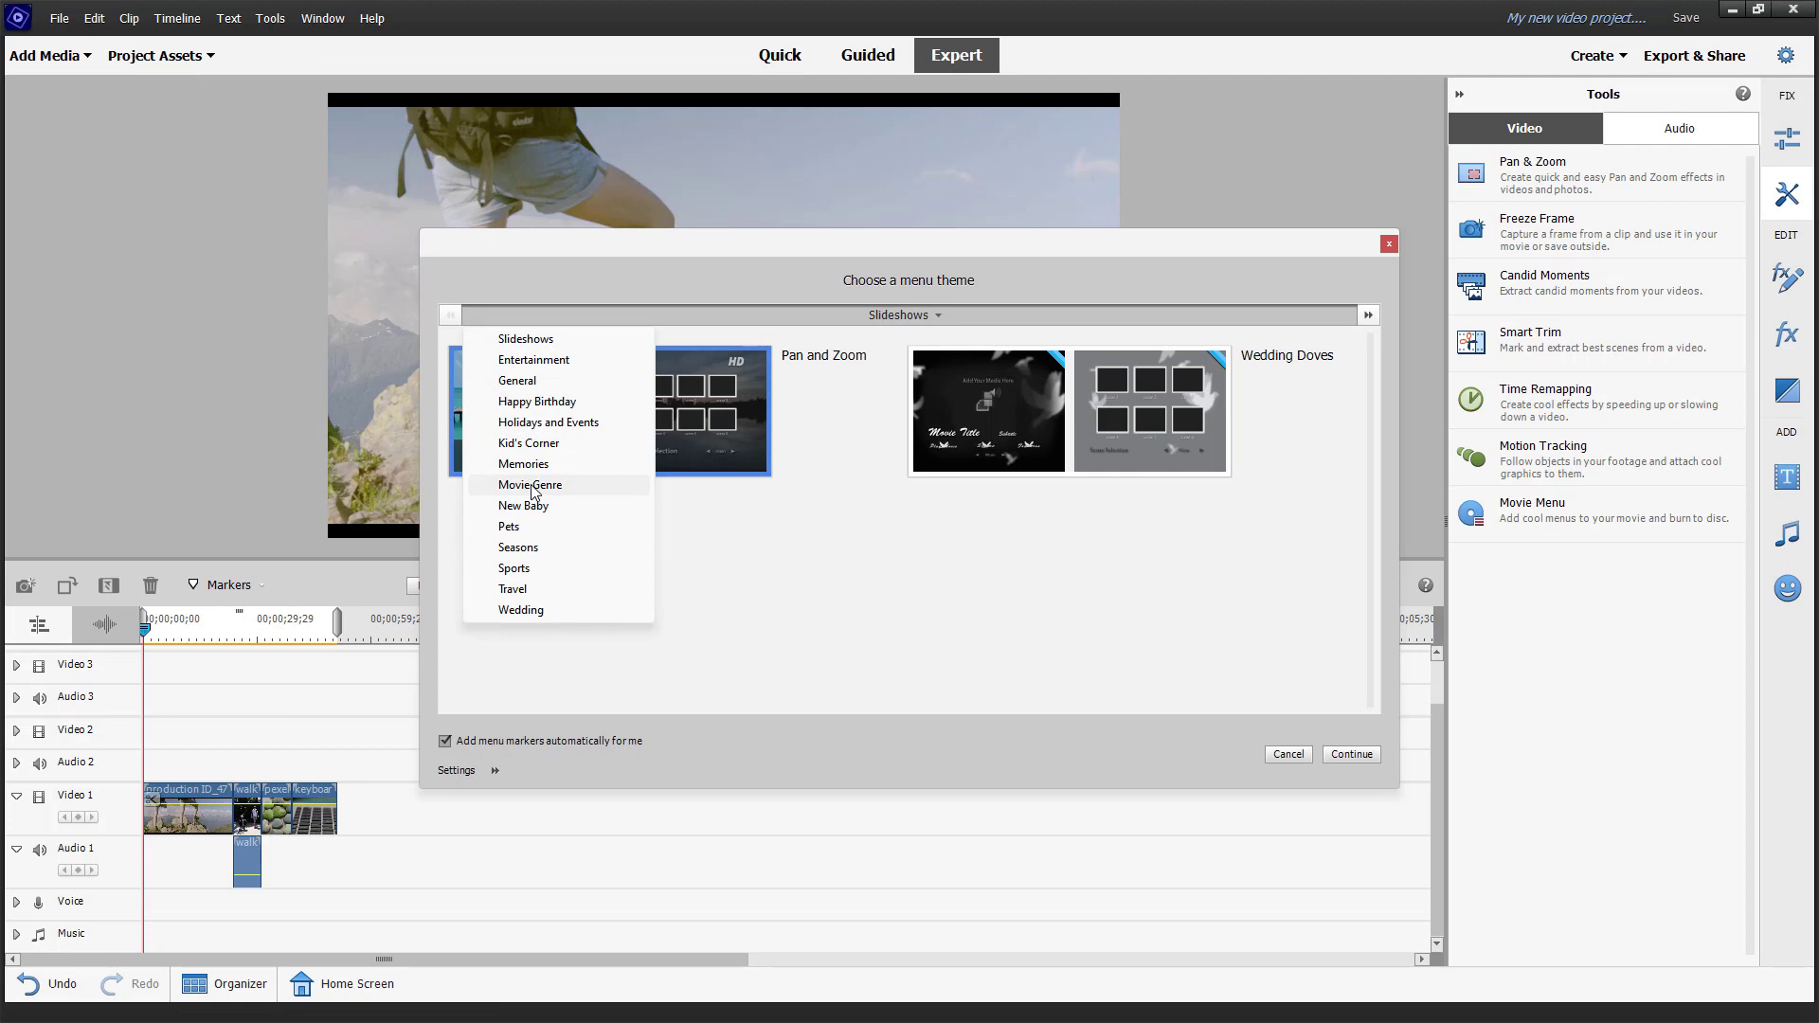
pyautogui.click(512, 589)
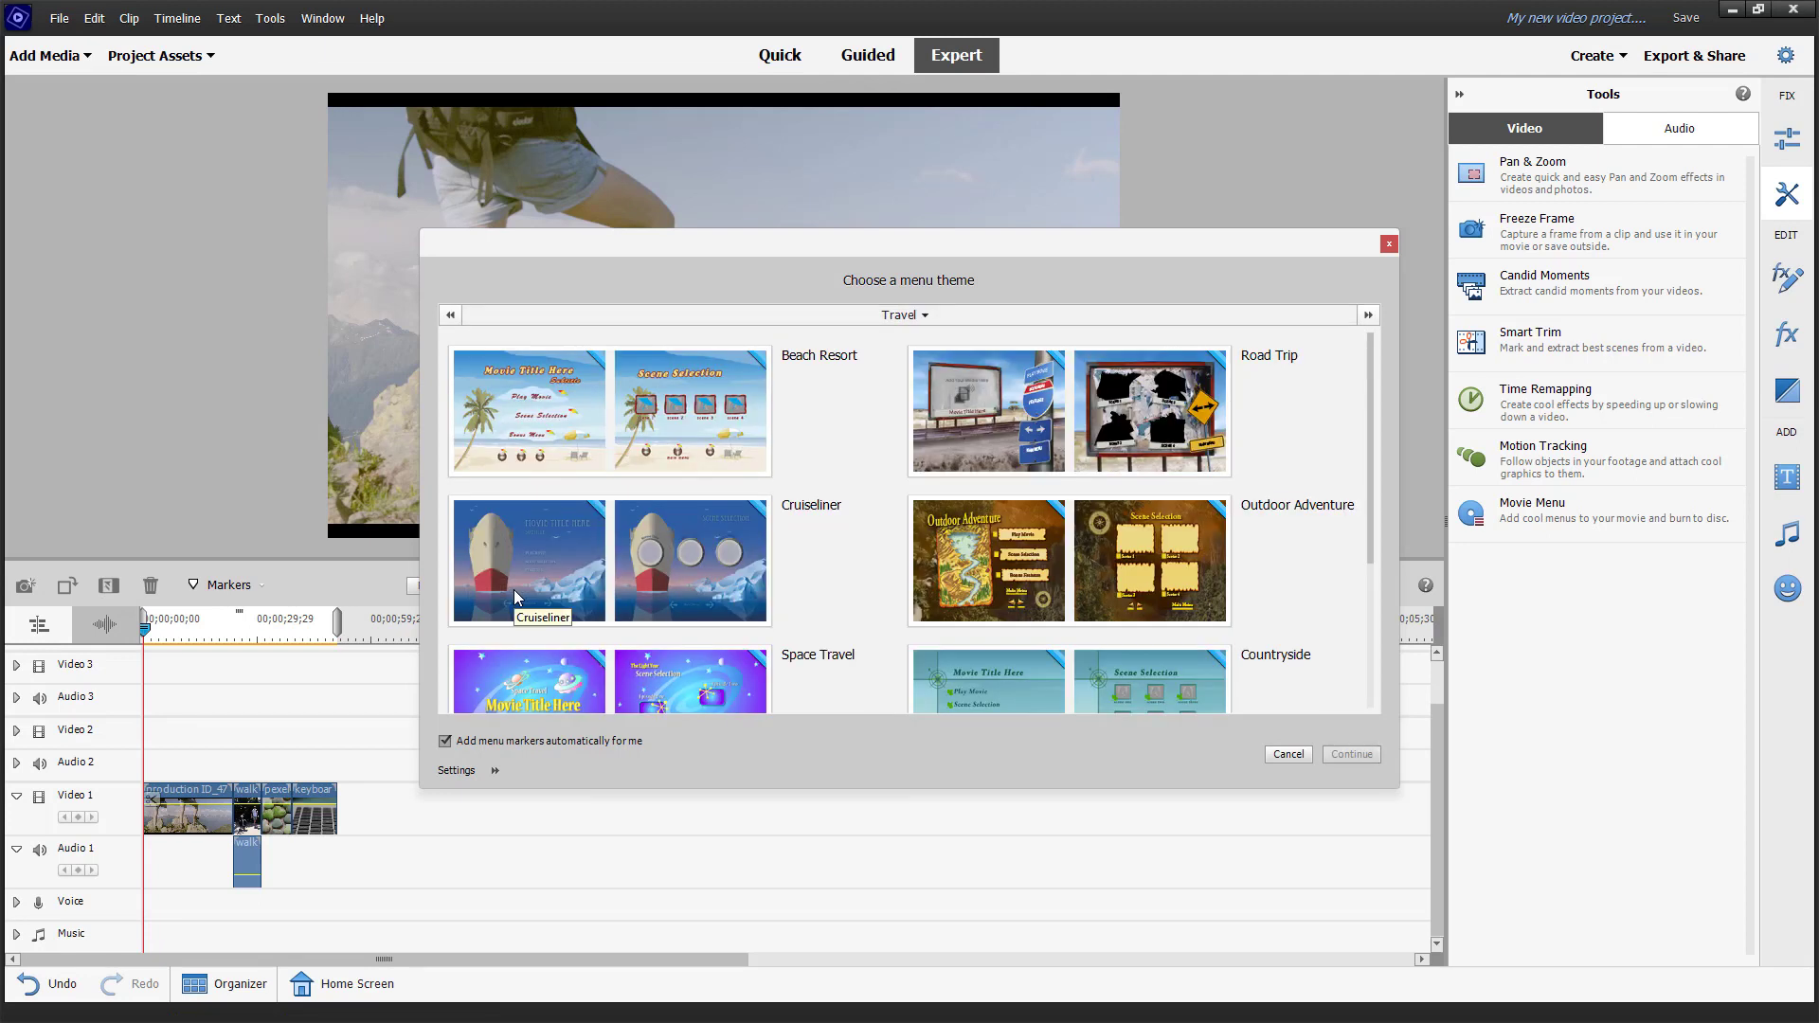
pyautogui.click(991, 424)
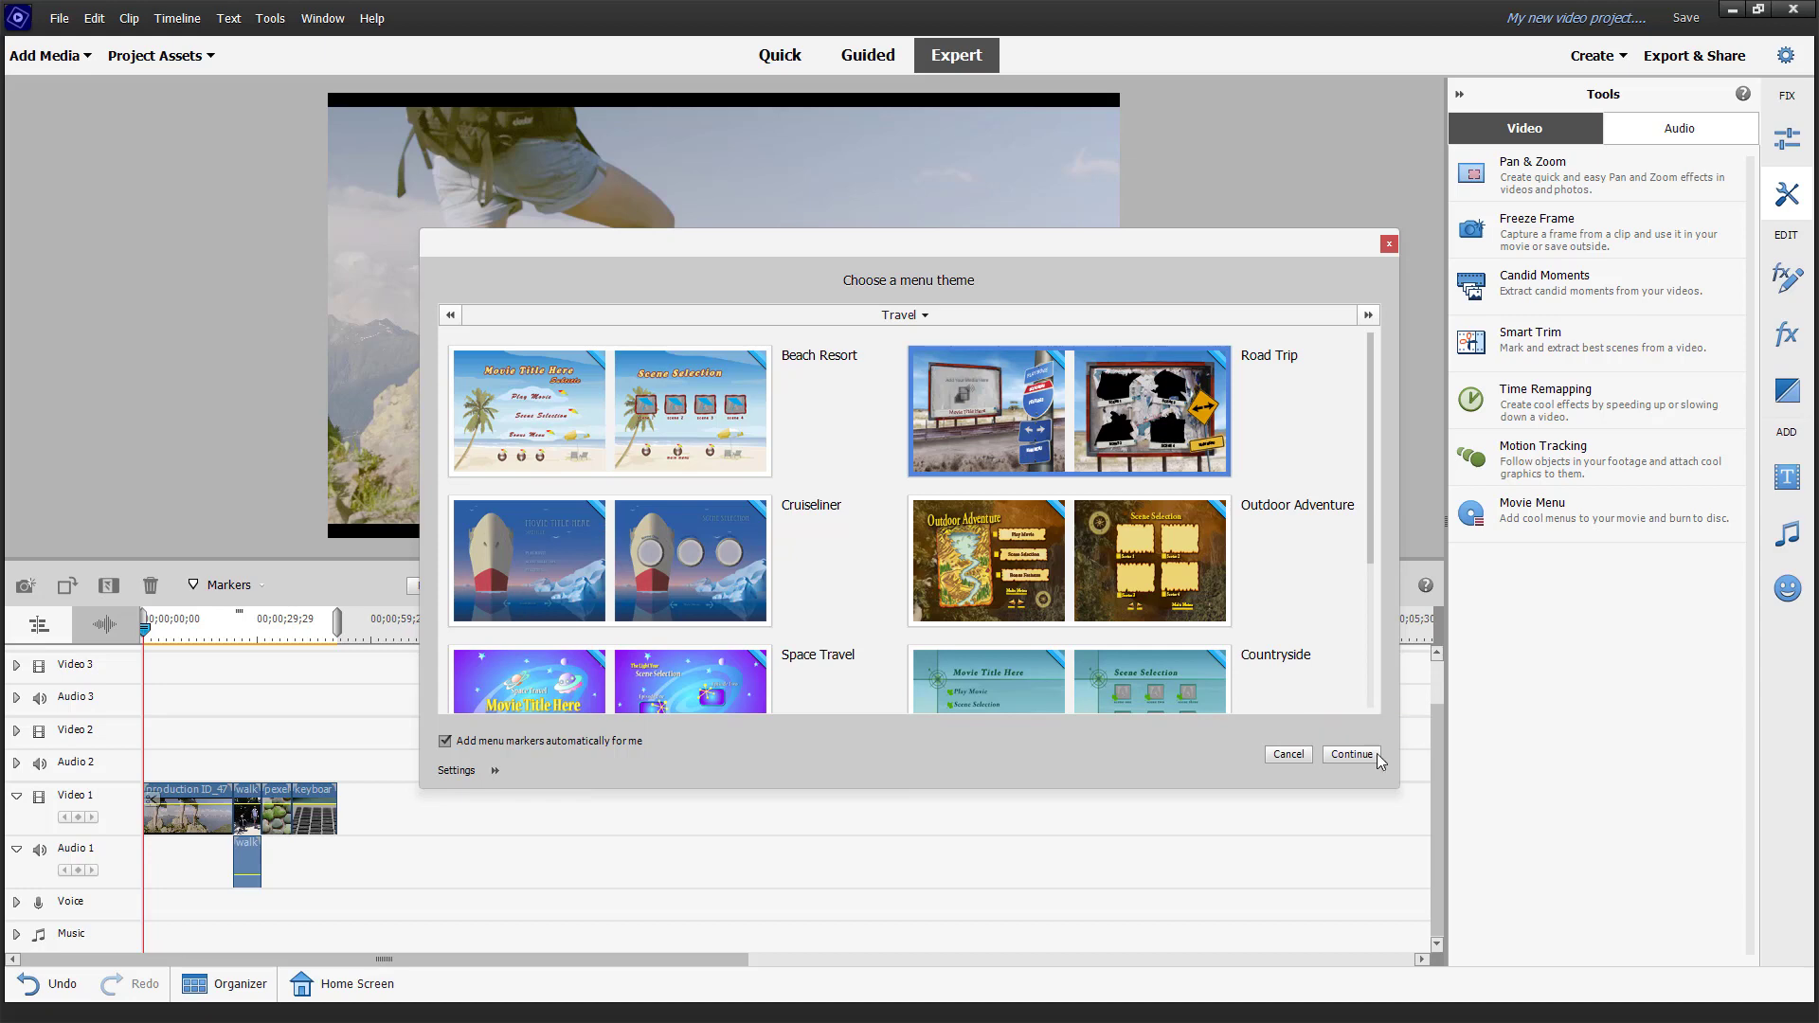
pyautogui.click(1343, 756)
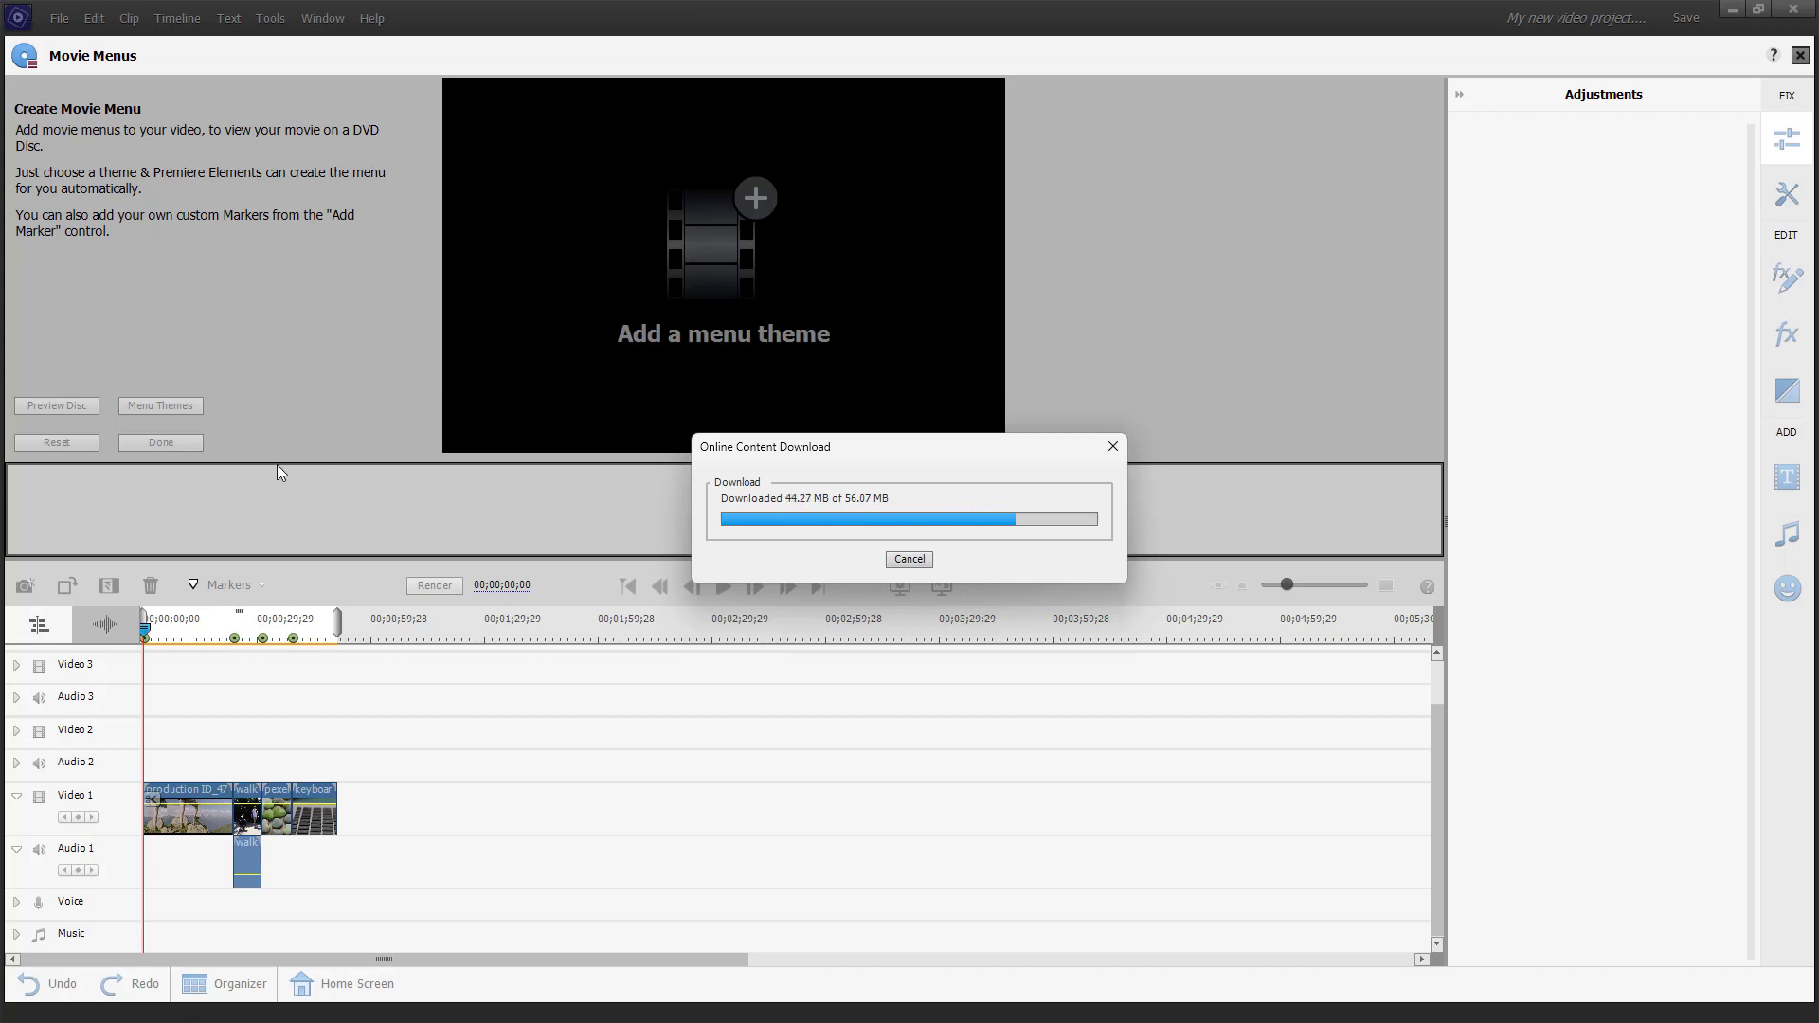
# Once the Road Trip theme finishes applying, preview the Scenes Menu 1 page.
pyautogui.click(908, 559)
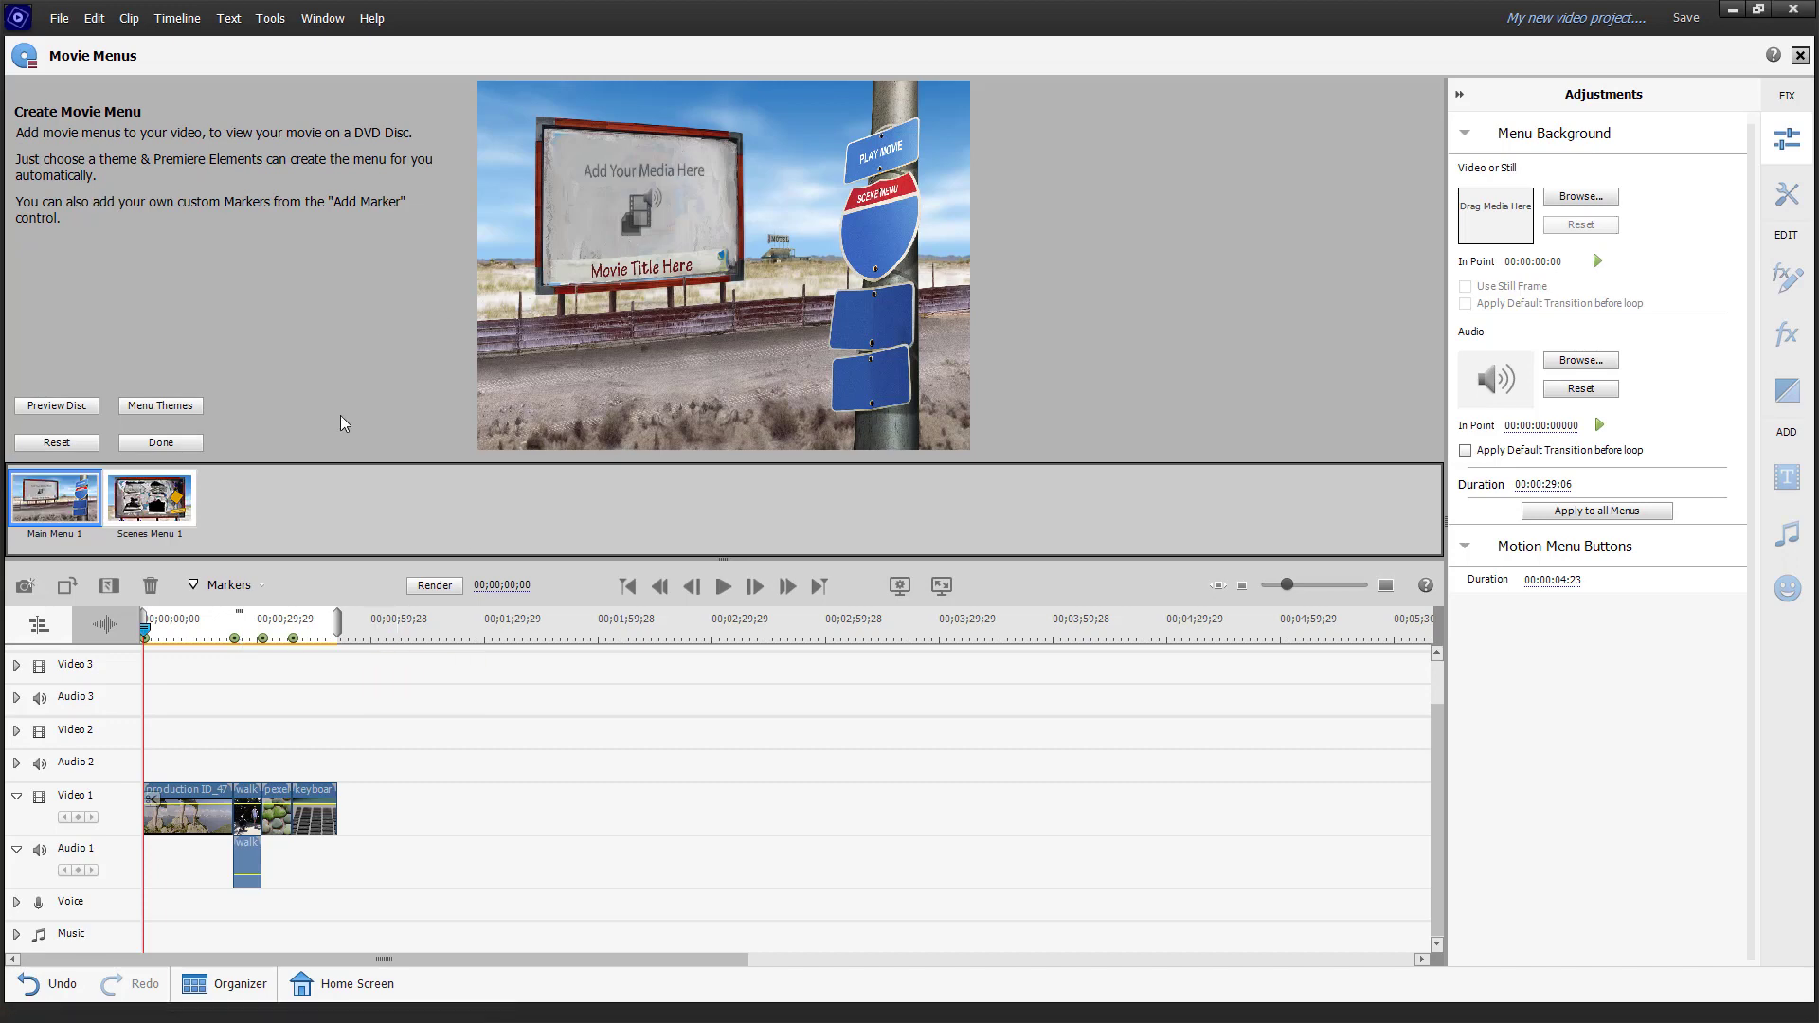
pyautogui.click(161, 512)
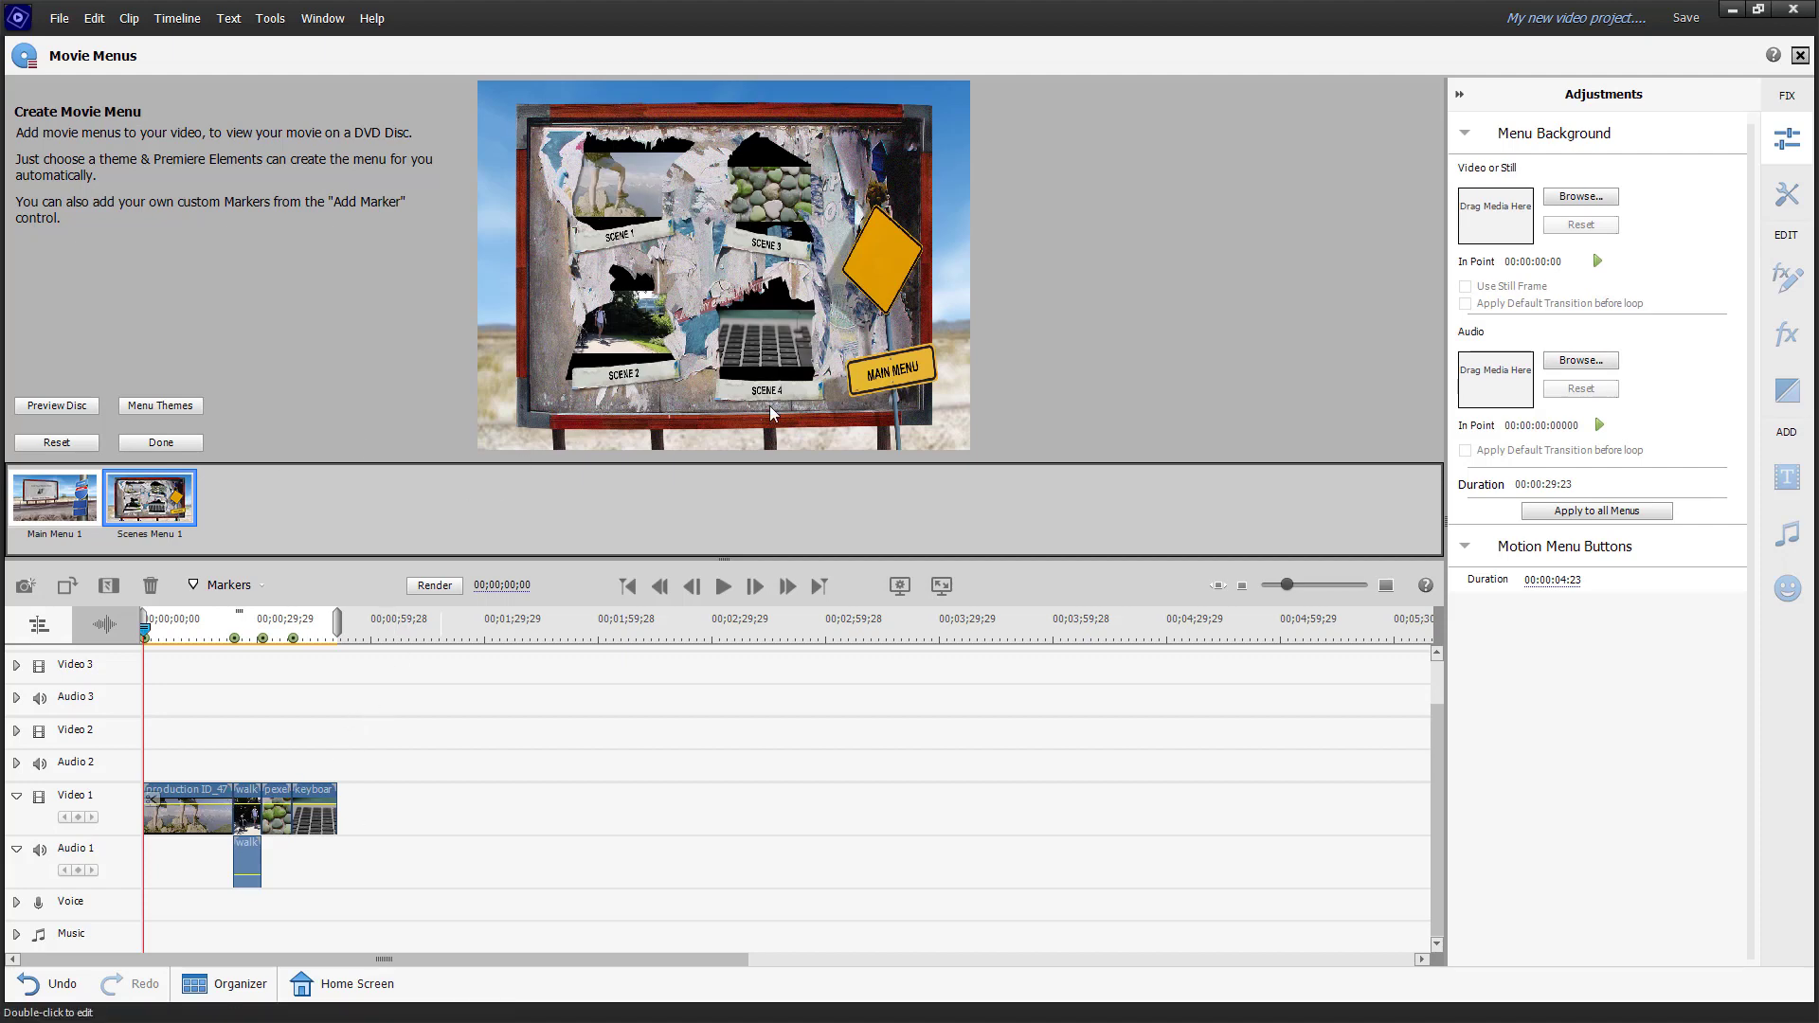
# Make file.mp4 the Main Menu 1 background video and move its in point later.
pyautogui.click(88, 504)
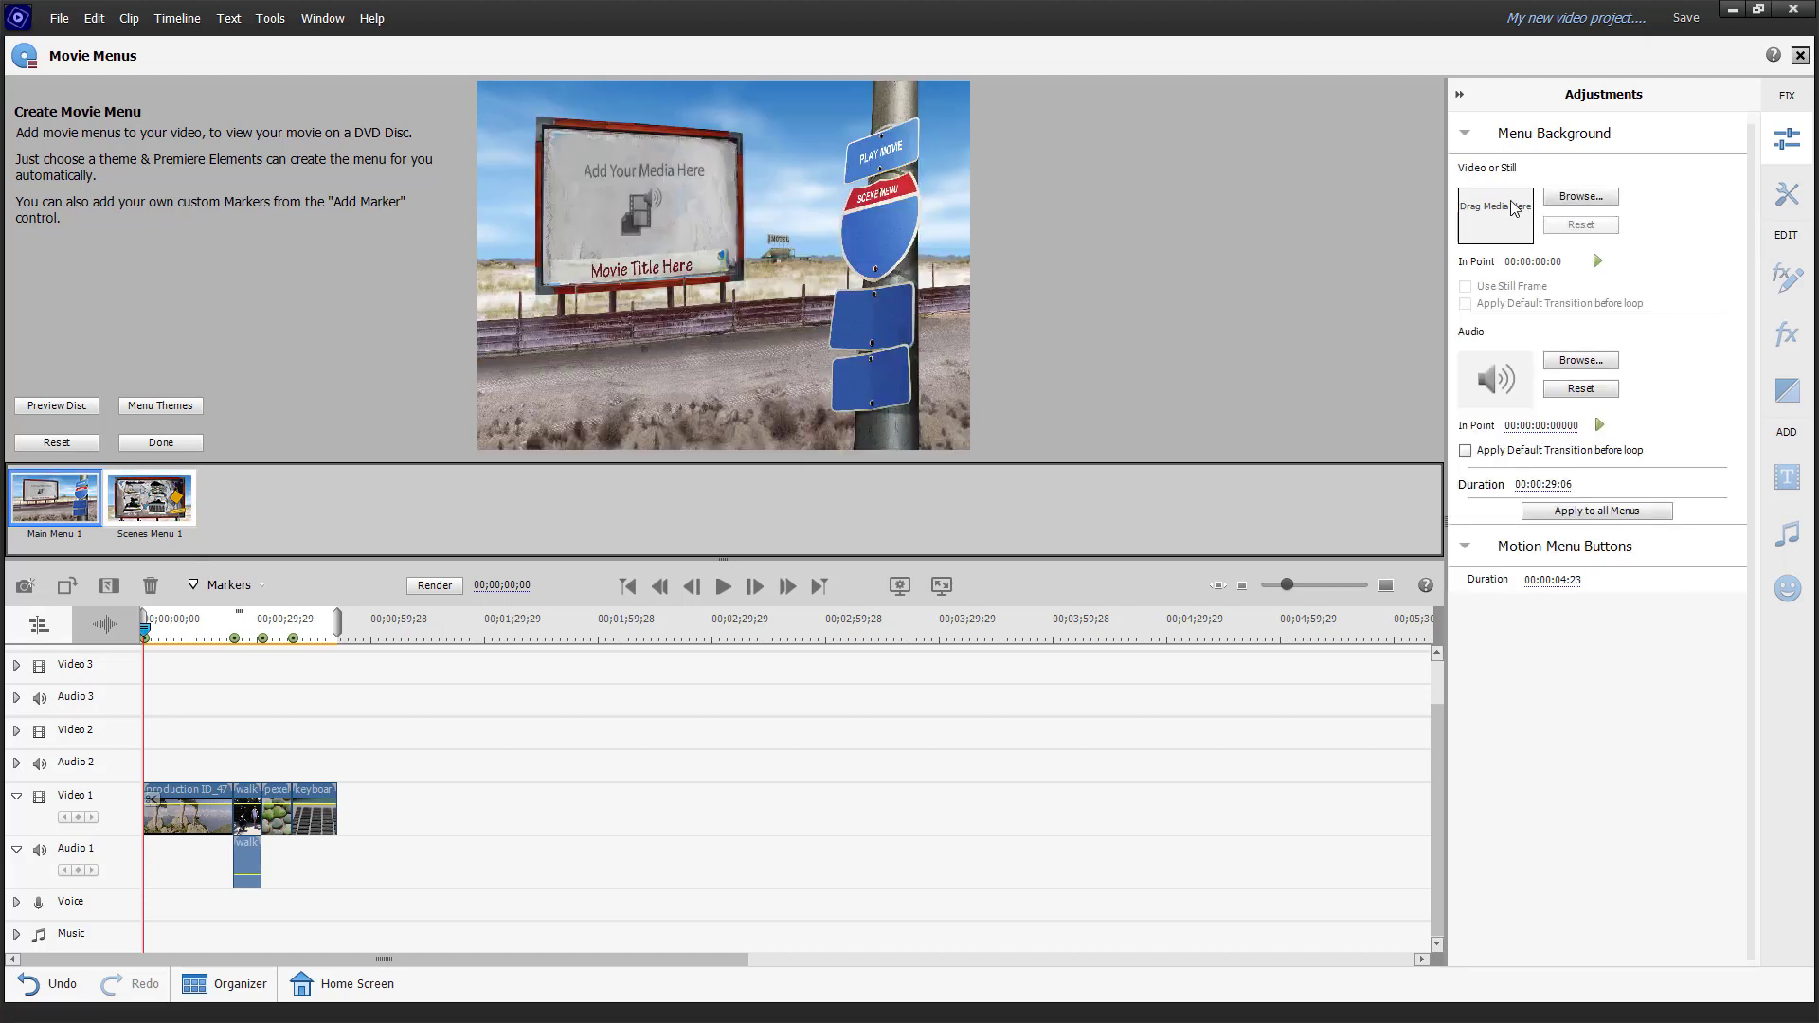
pyautogui.click(1580, 199)
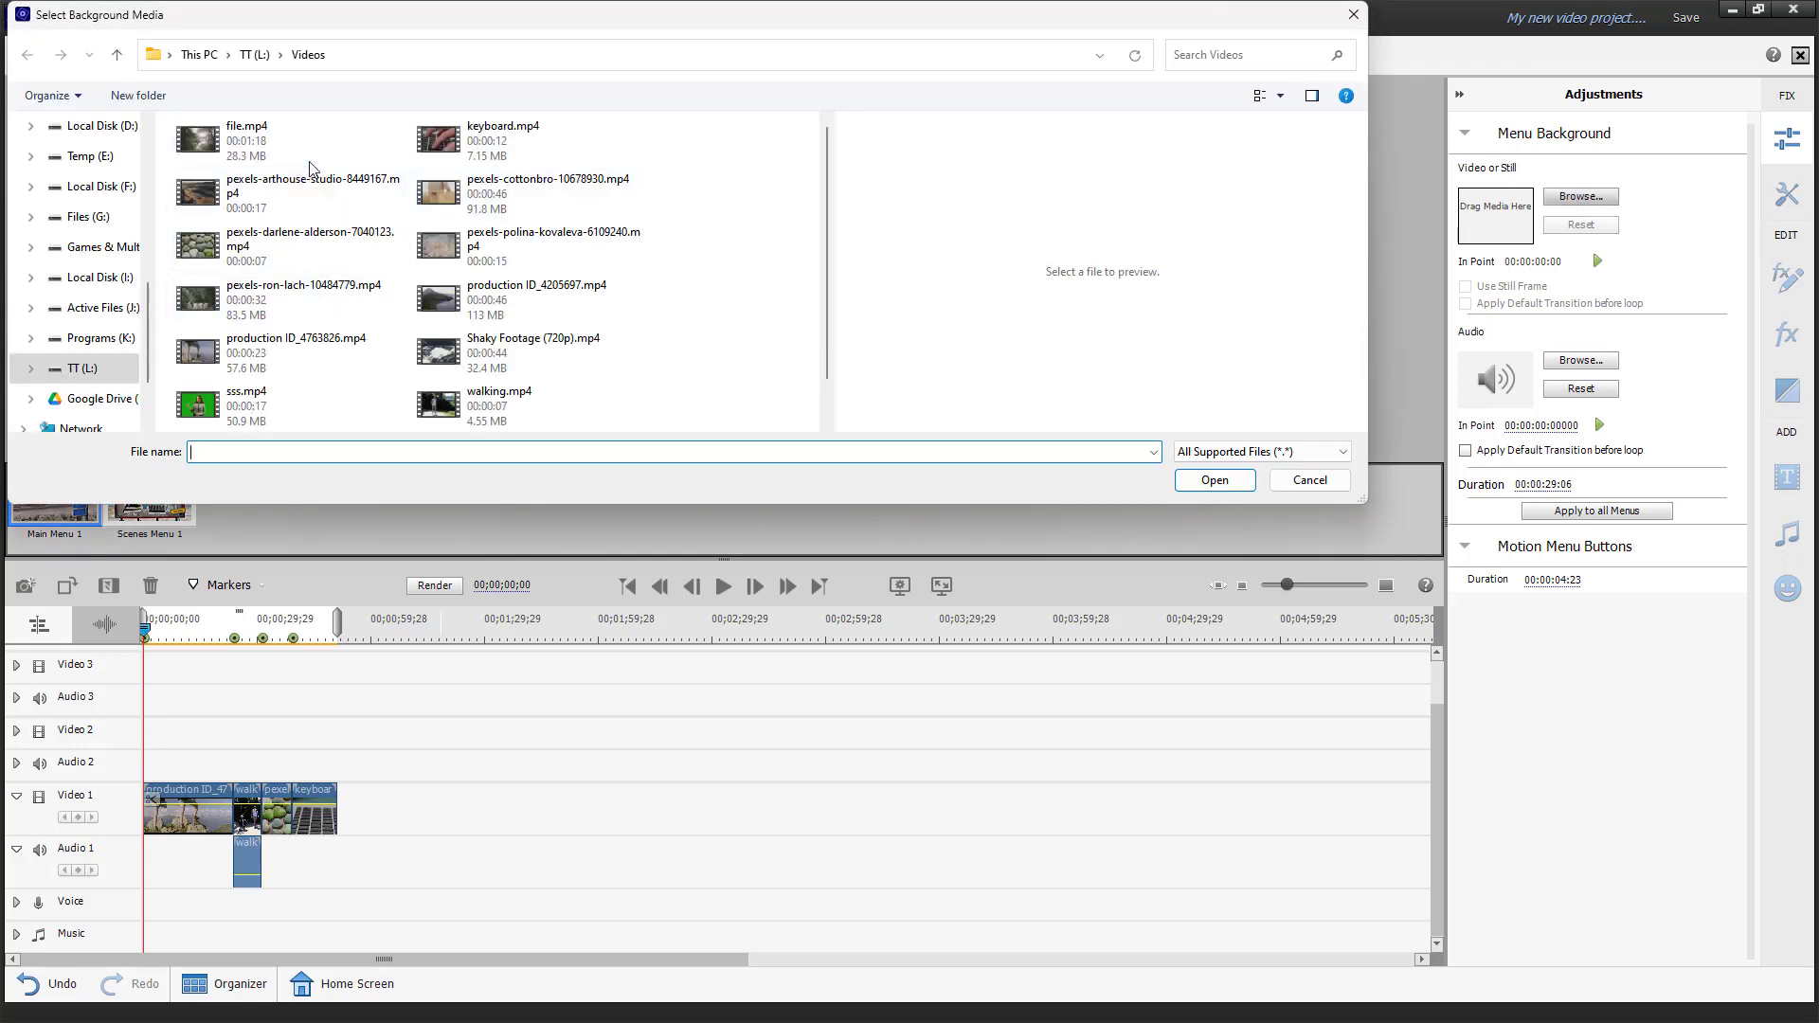
pyautogui.click(327, 140)
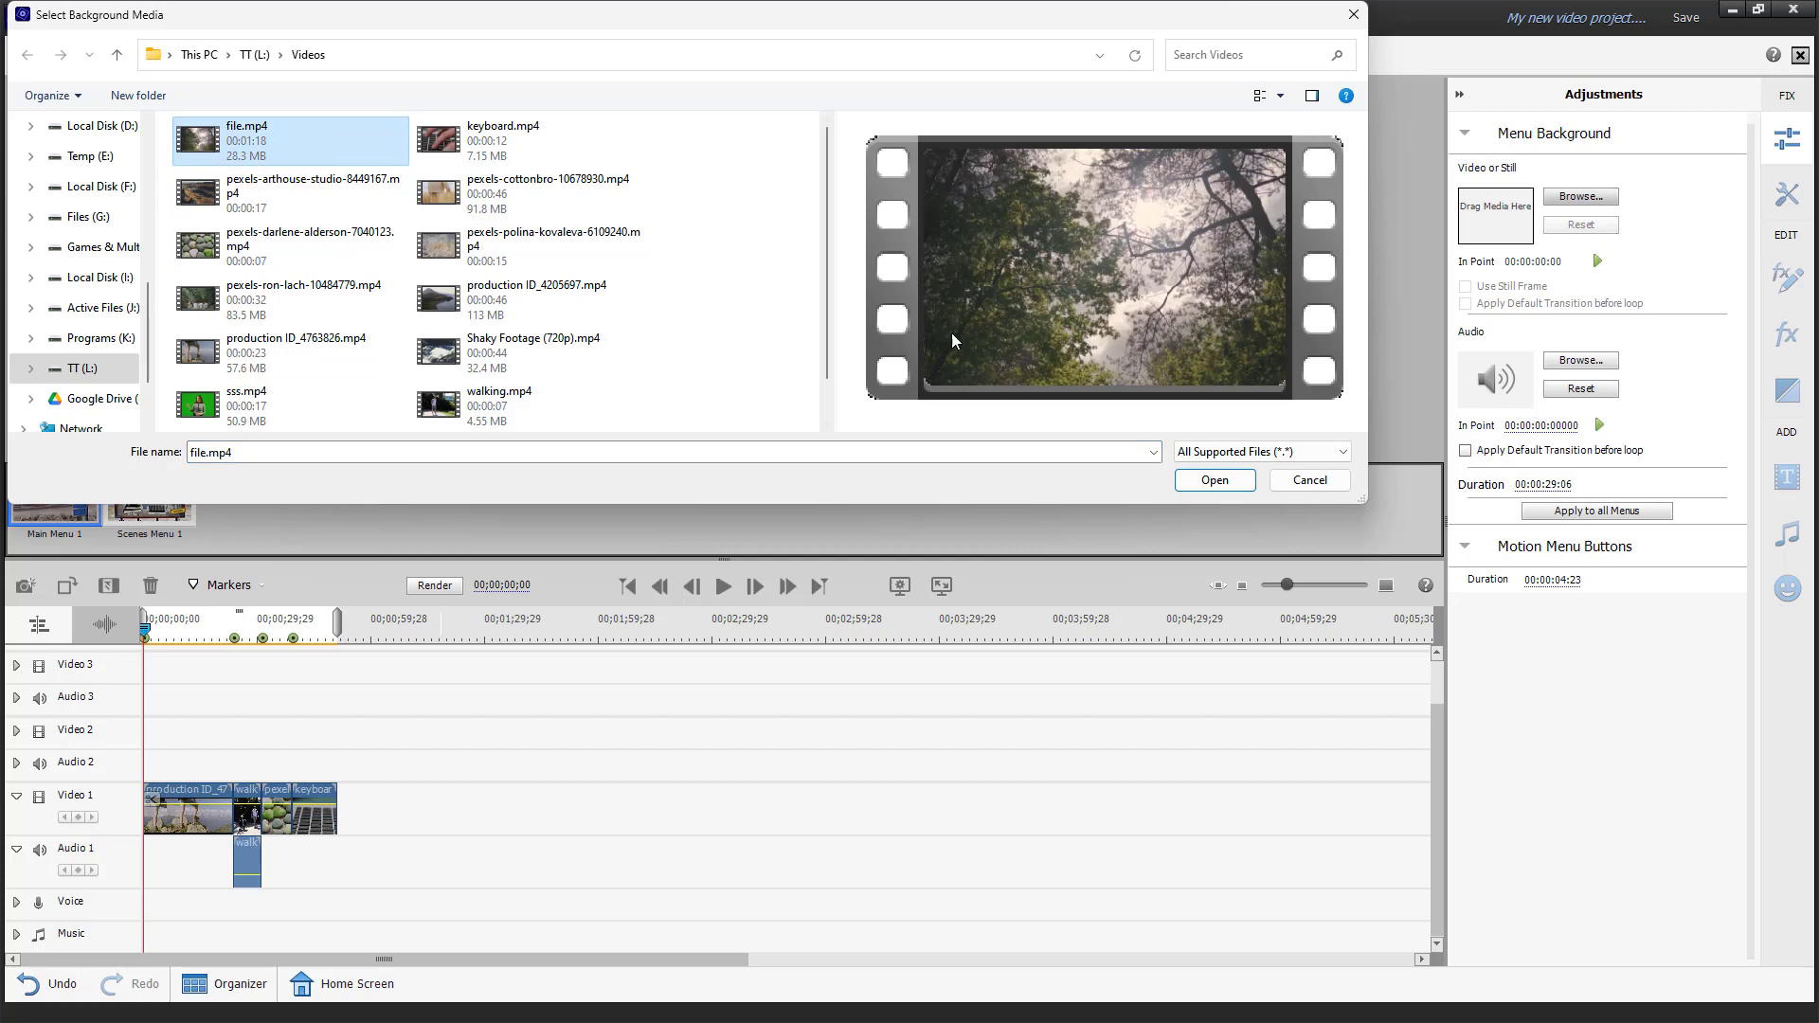
pyautogui.click(1216, 480)
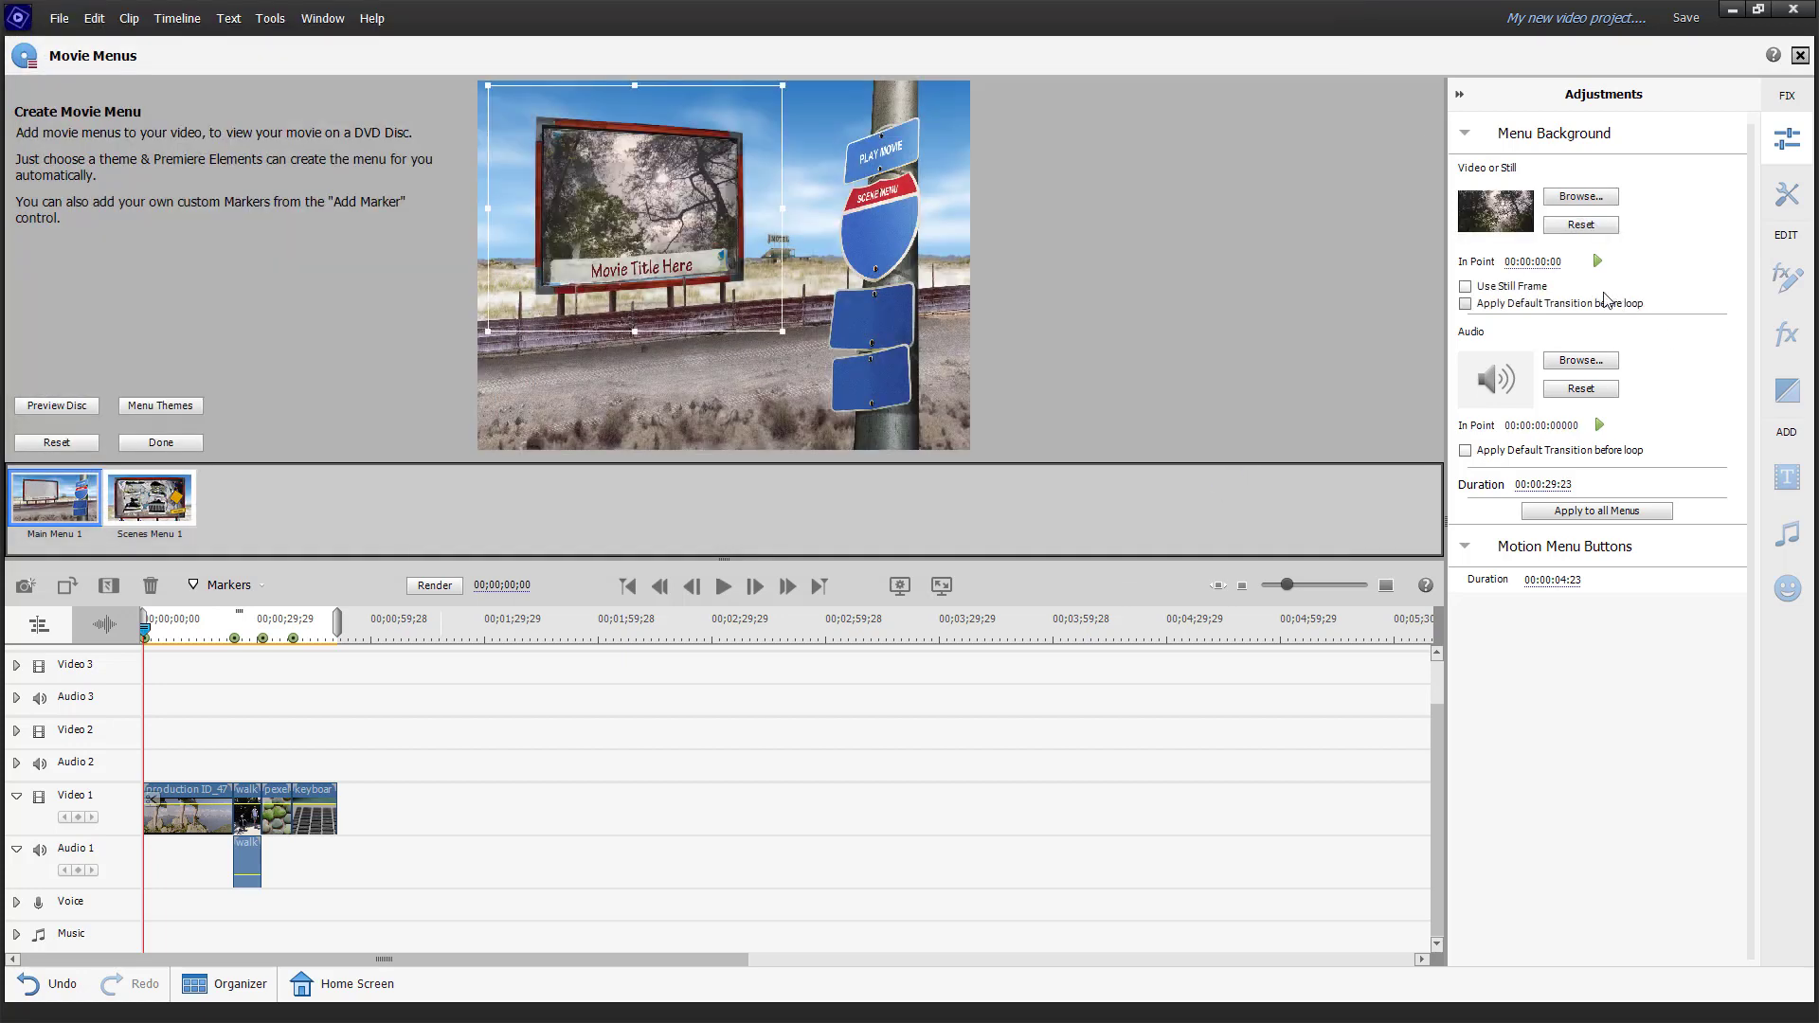
pyautogui.moveTo(1544, 263); pyautogui.dragTo(1608, 268)
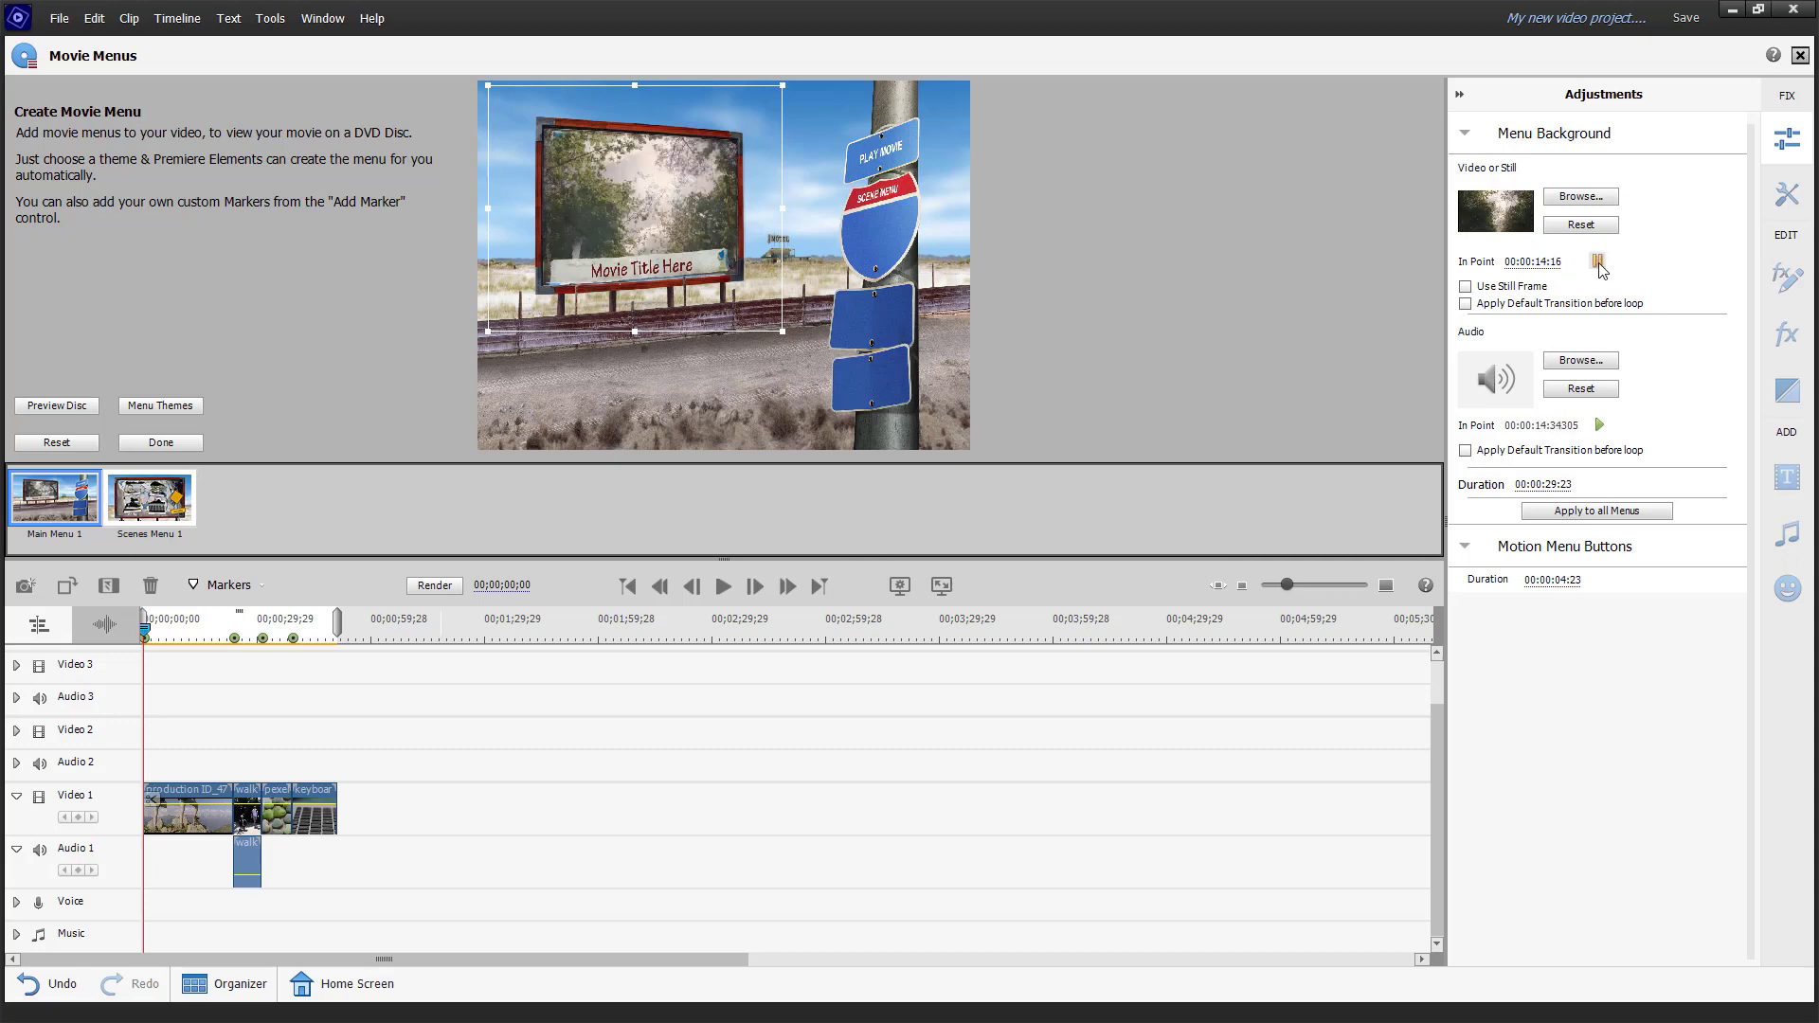
# Replace the main menu title 'Movie Title Here' with 'My Travel'.
pyautogui.click(1599, 262)
pyautogui.click(644, 276)
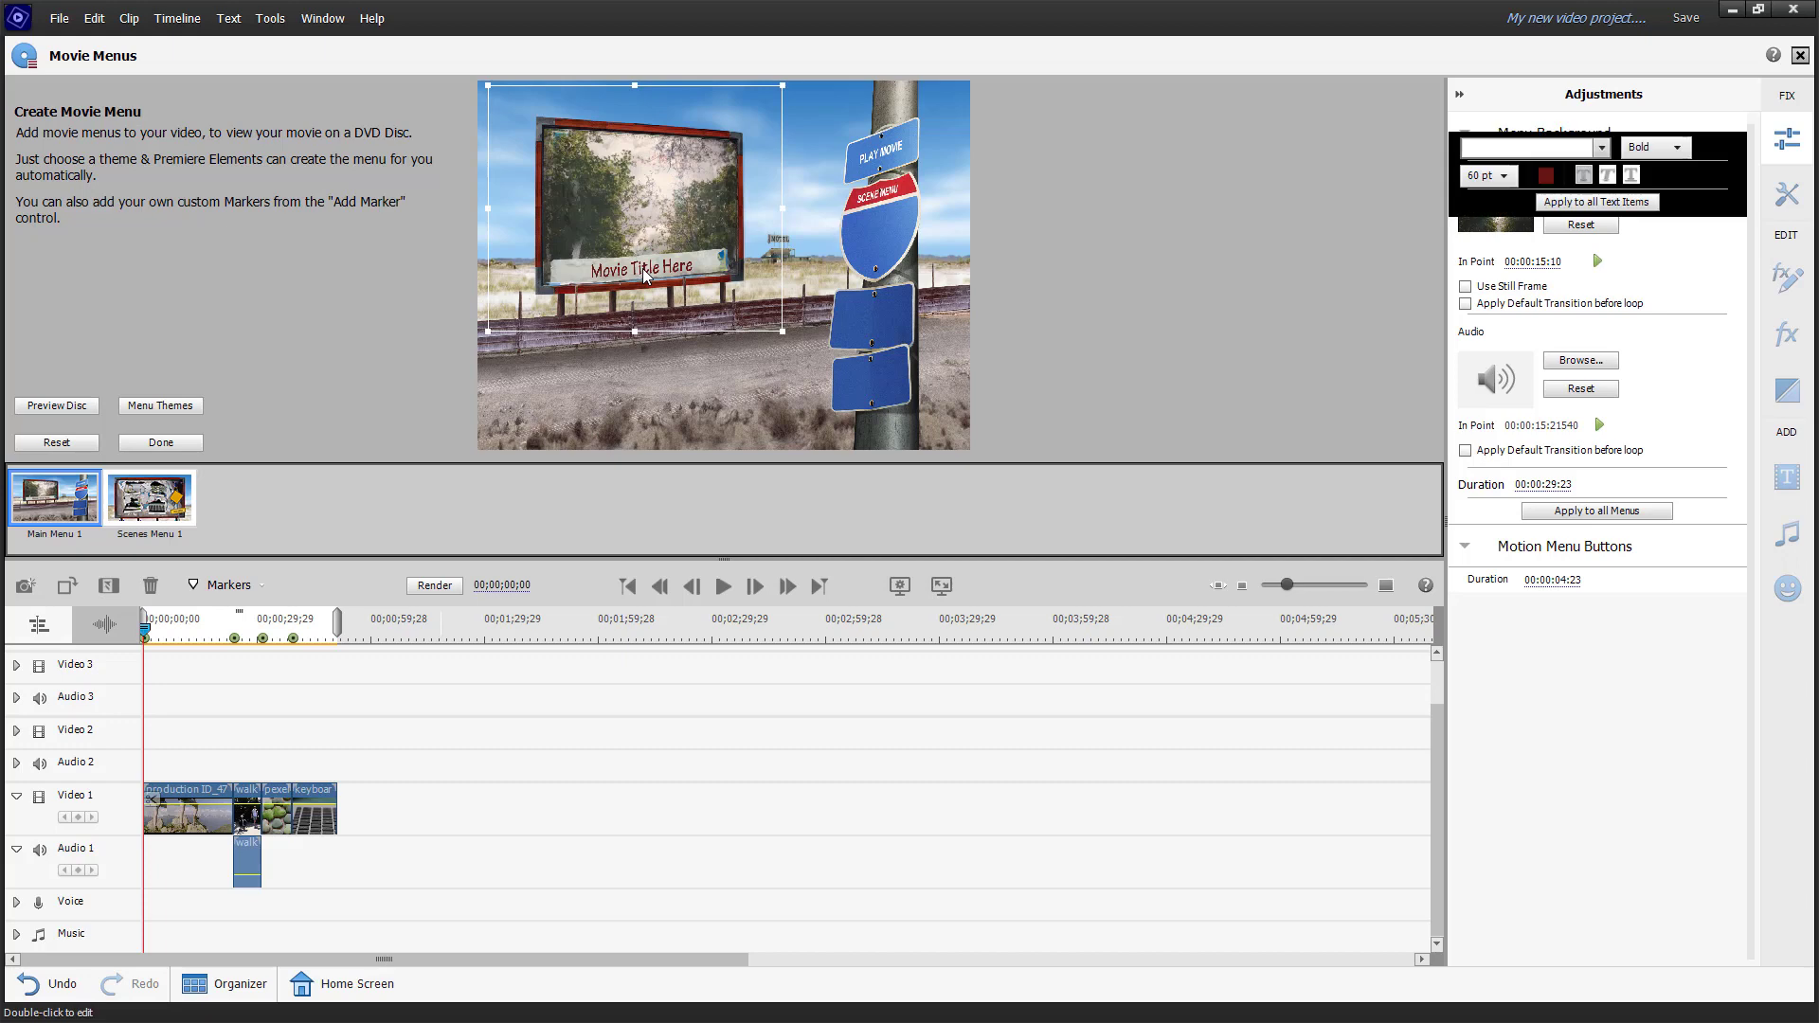
pyautogui.click(1522, 137)
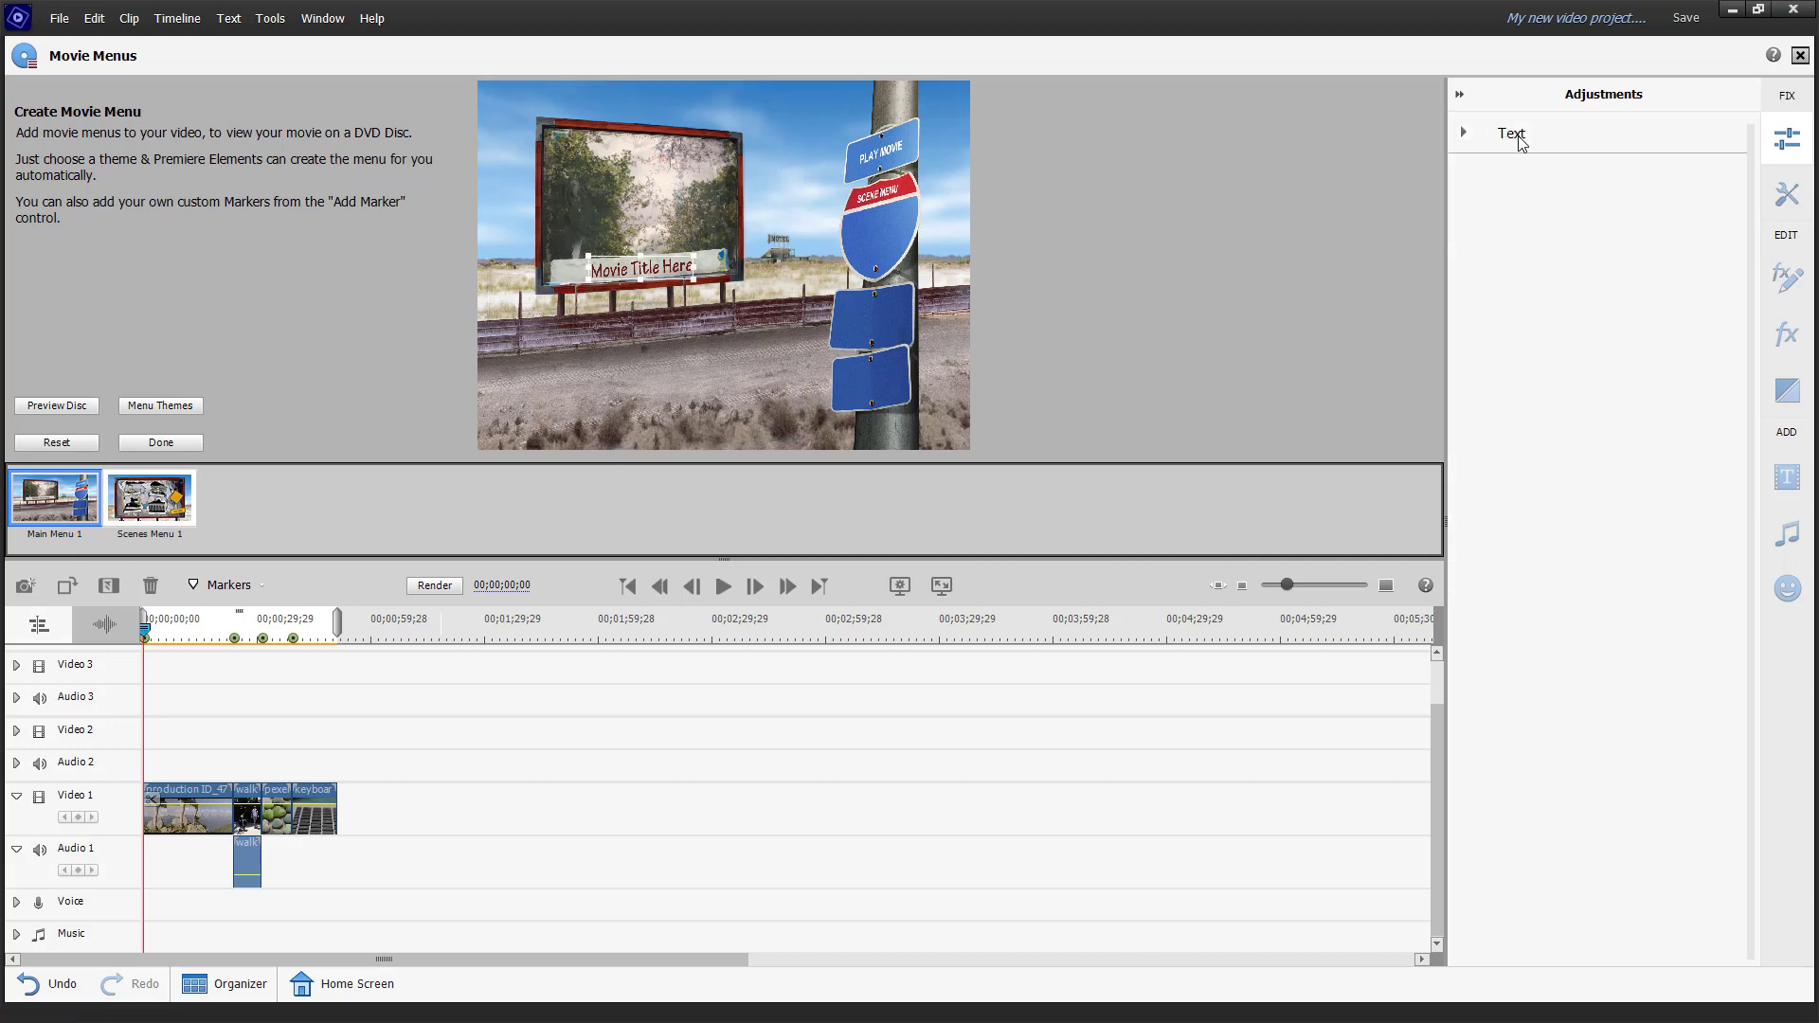
pyautogui.doubleClick(651, 269)
pyautogui.click(957, 420)
pyautogui.moveTo(956, 420); pyautogui.dragTo(697, 372)
pyautogui.write('TrMy Travel')
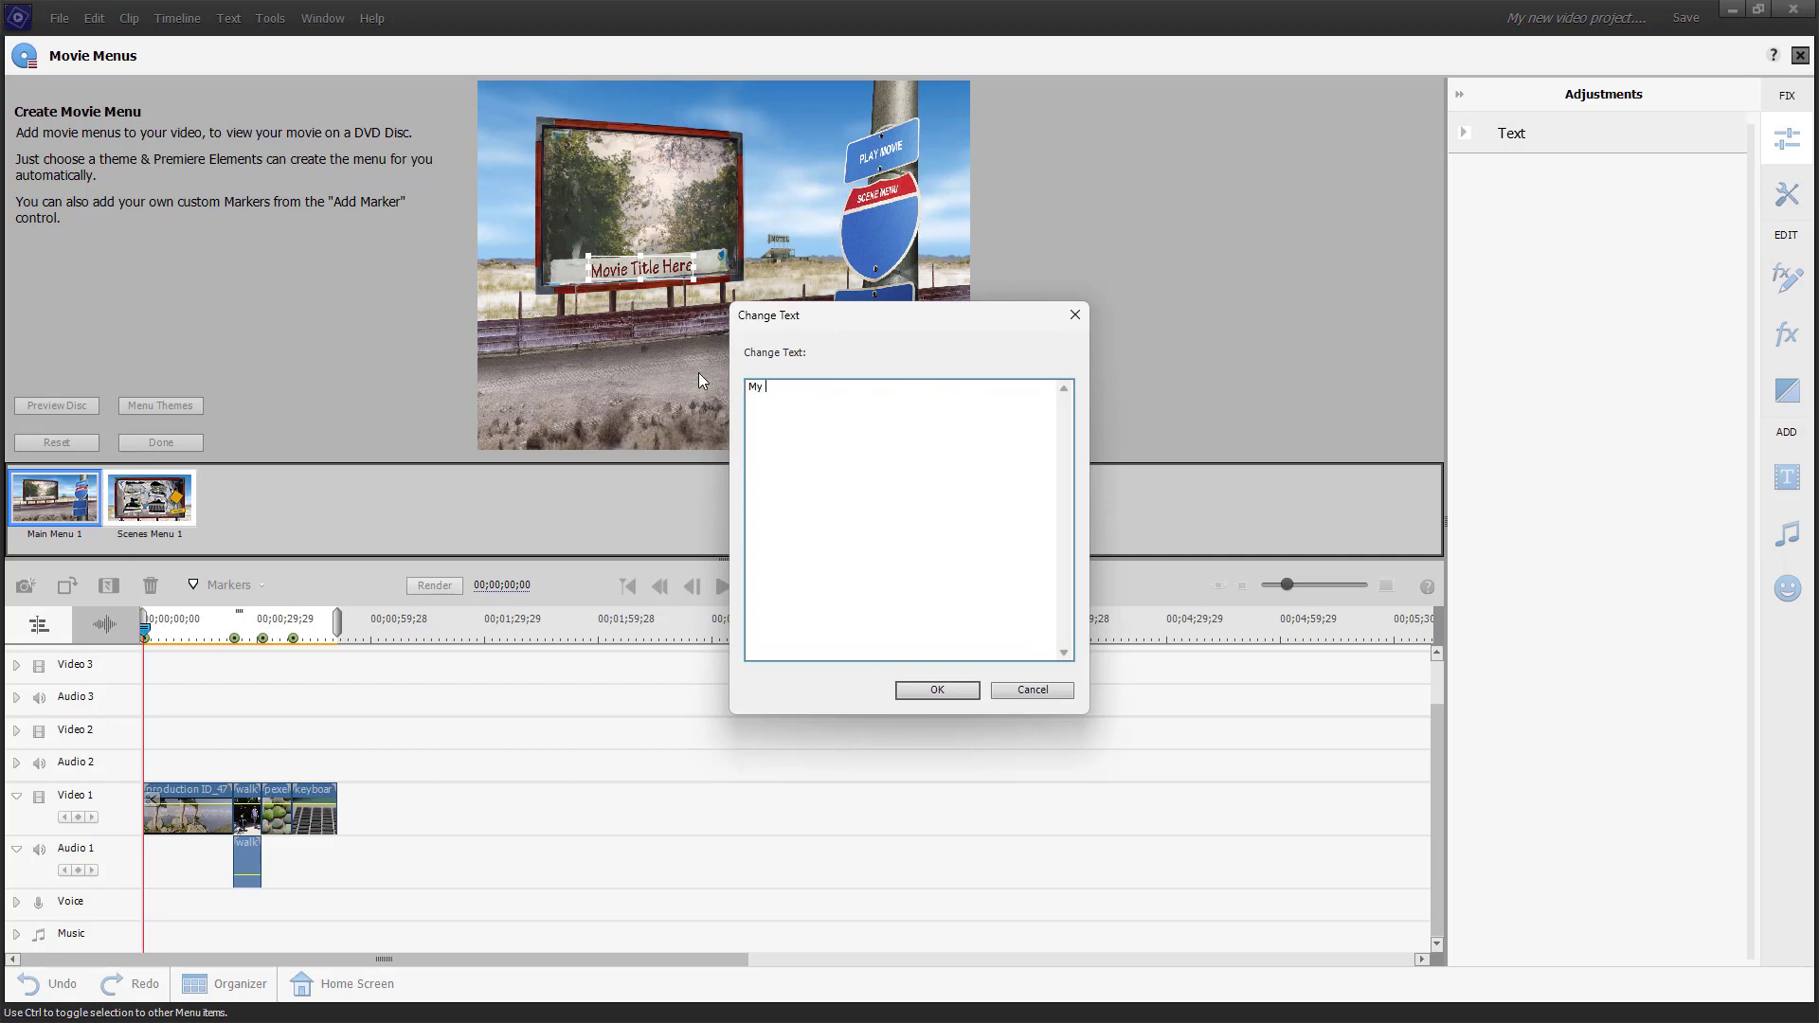
pyautogui.click(945, 689)
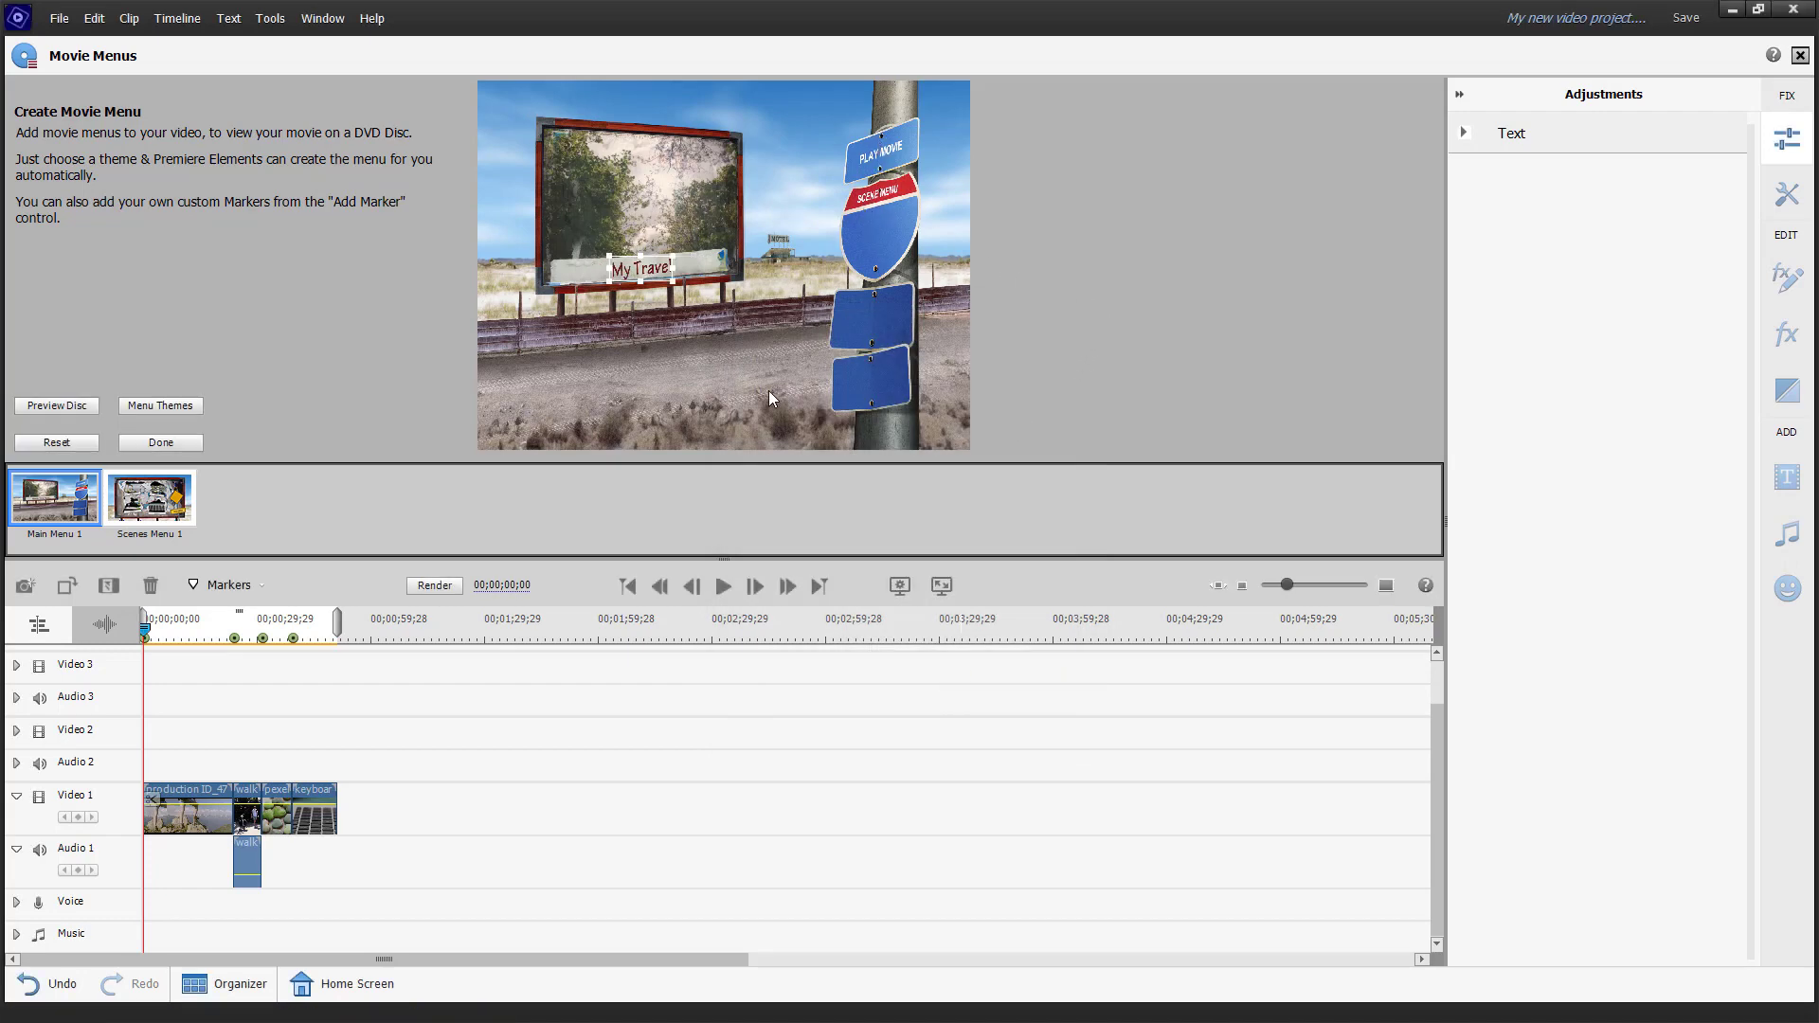
# Select the sign-post button group, then launch Preview Disc for the main menu.
pyautogui.click(898, 182)
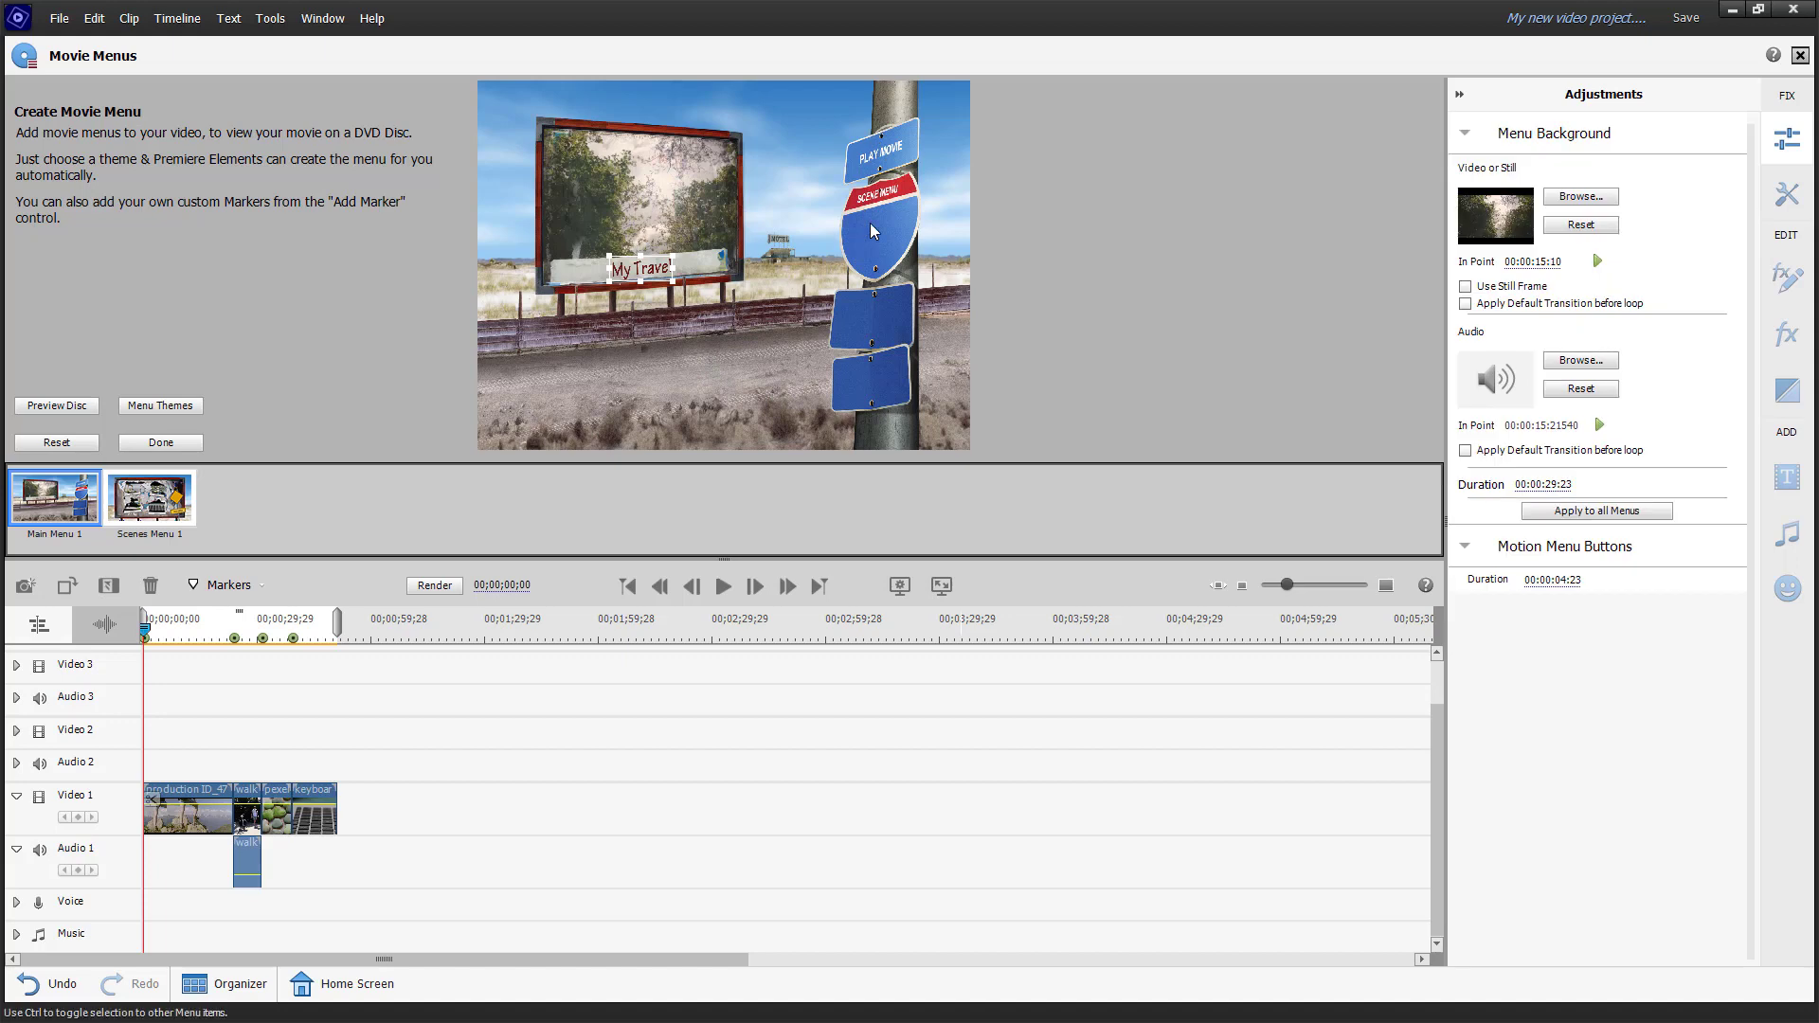
pyautogui.click(901, 196)
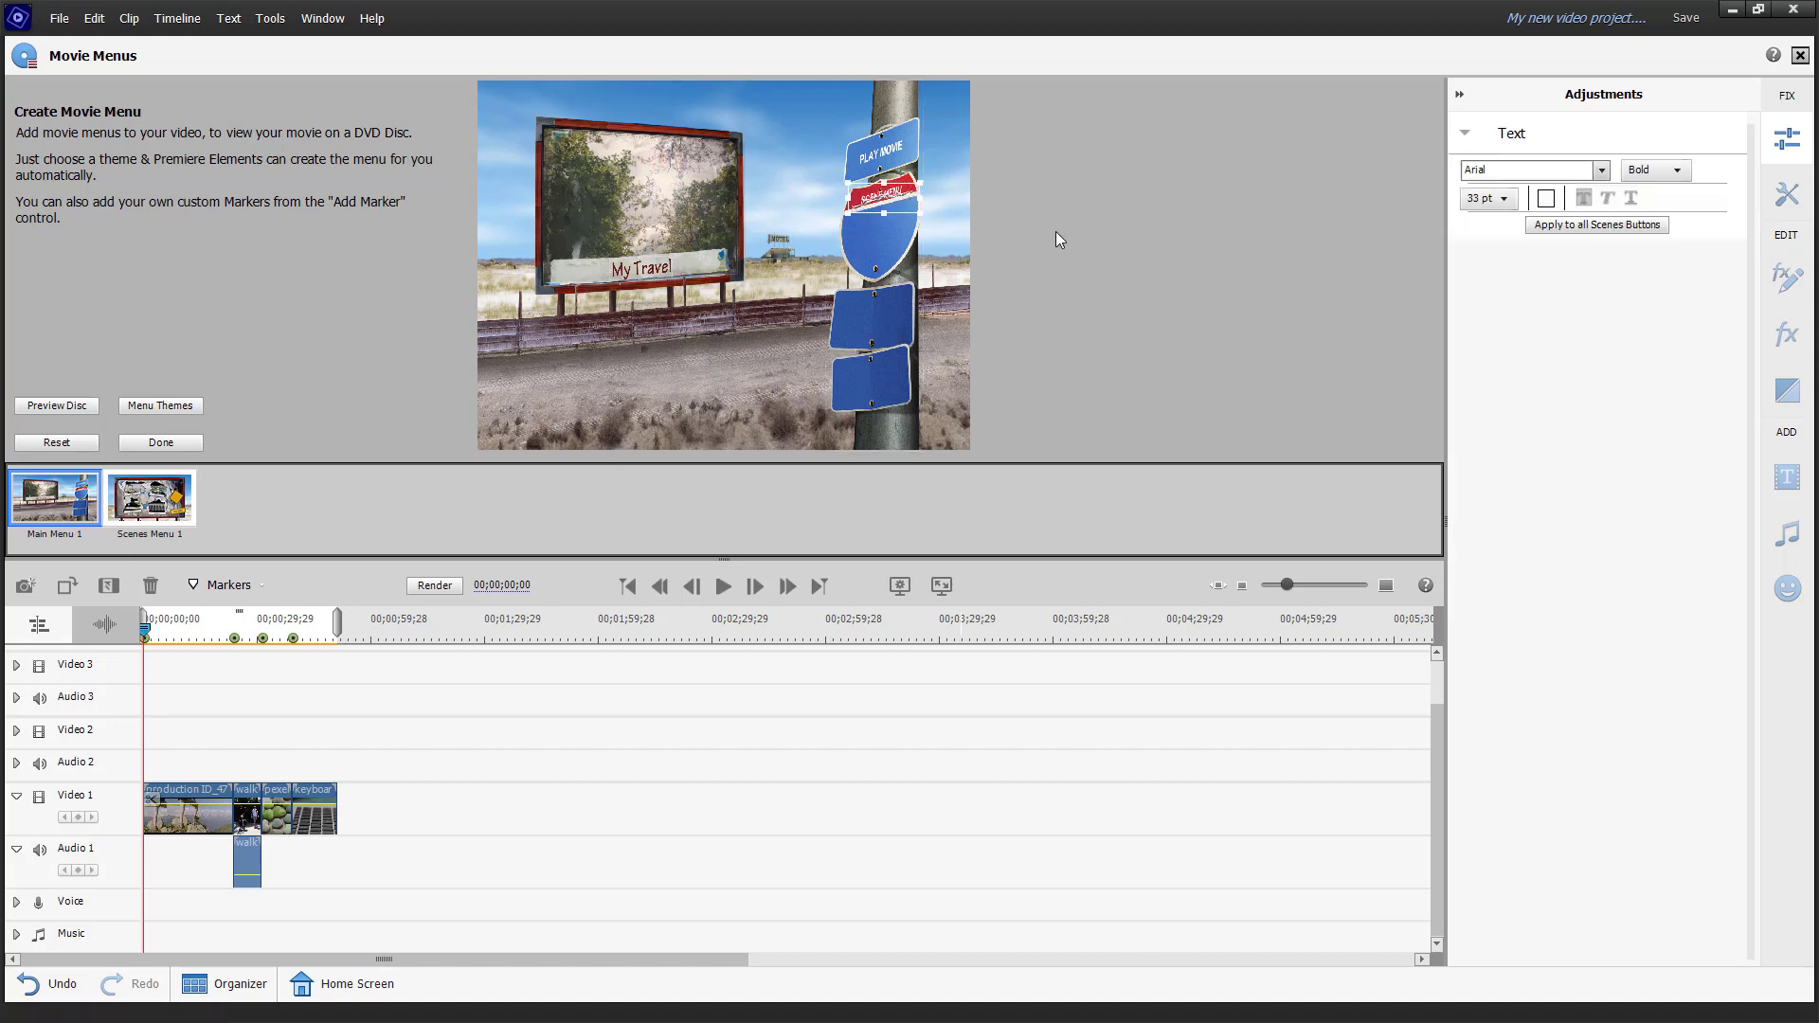
pyautogui.click(881, 140)
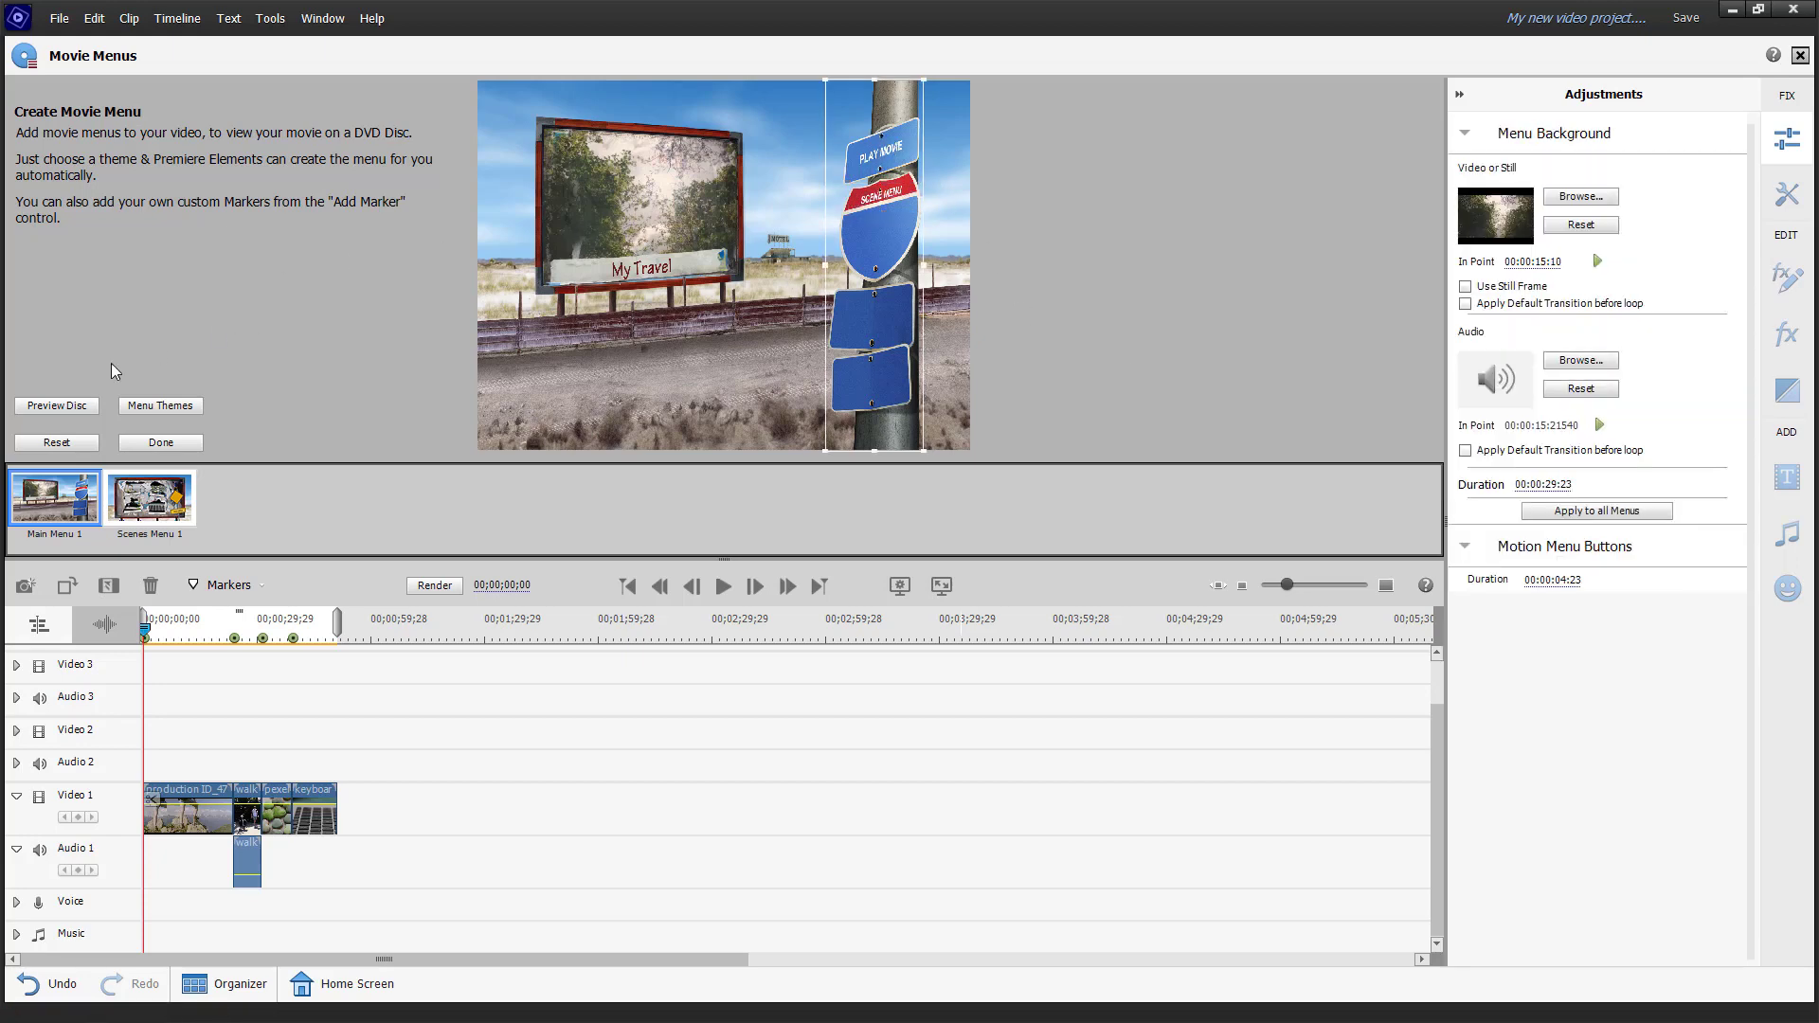
pyautogui.click(65, 405)
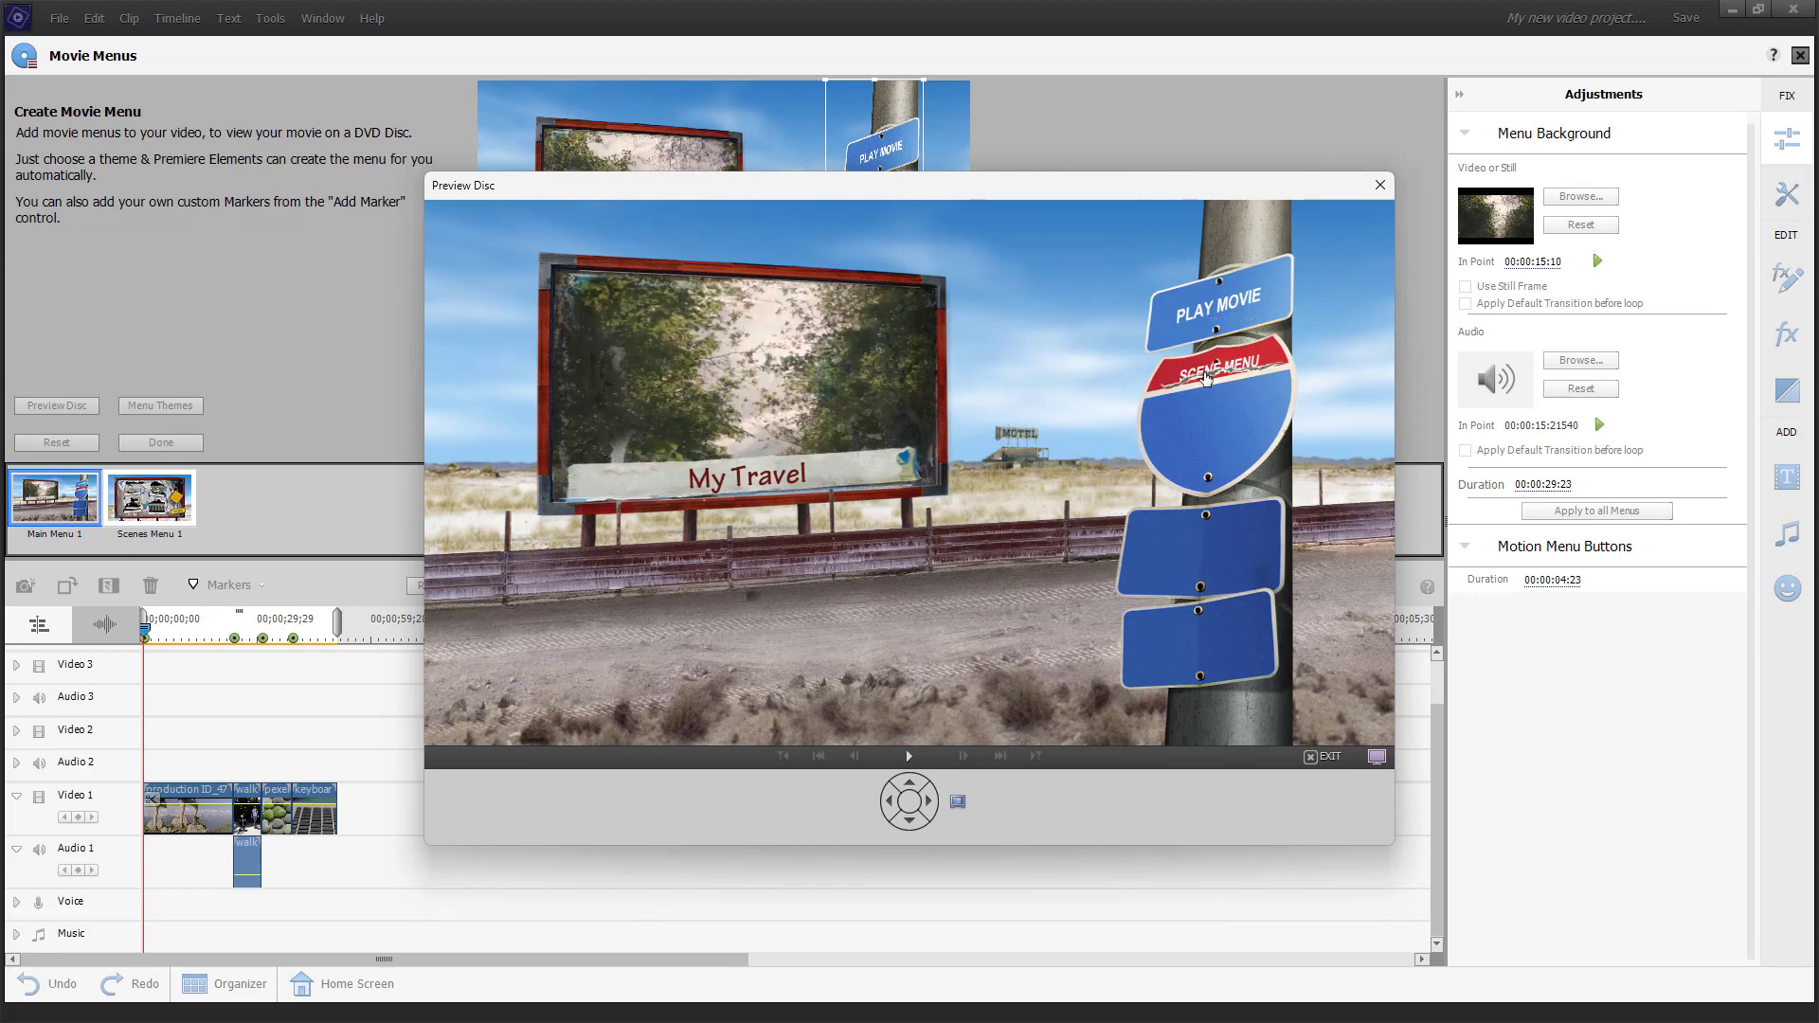
# Test the scenes menu and Scene 2 playback in the disc preview, then exit.
pyautogui.click(1206, 378)
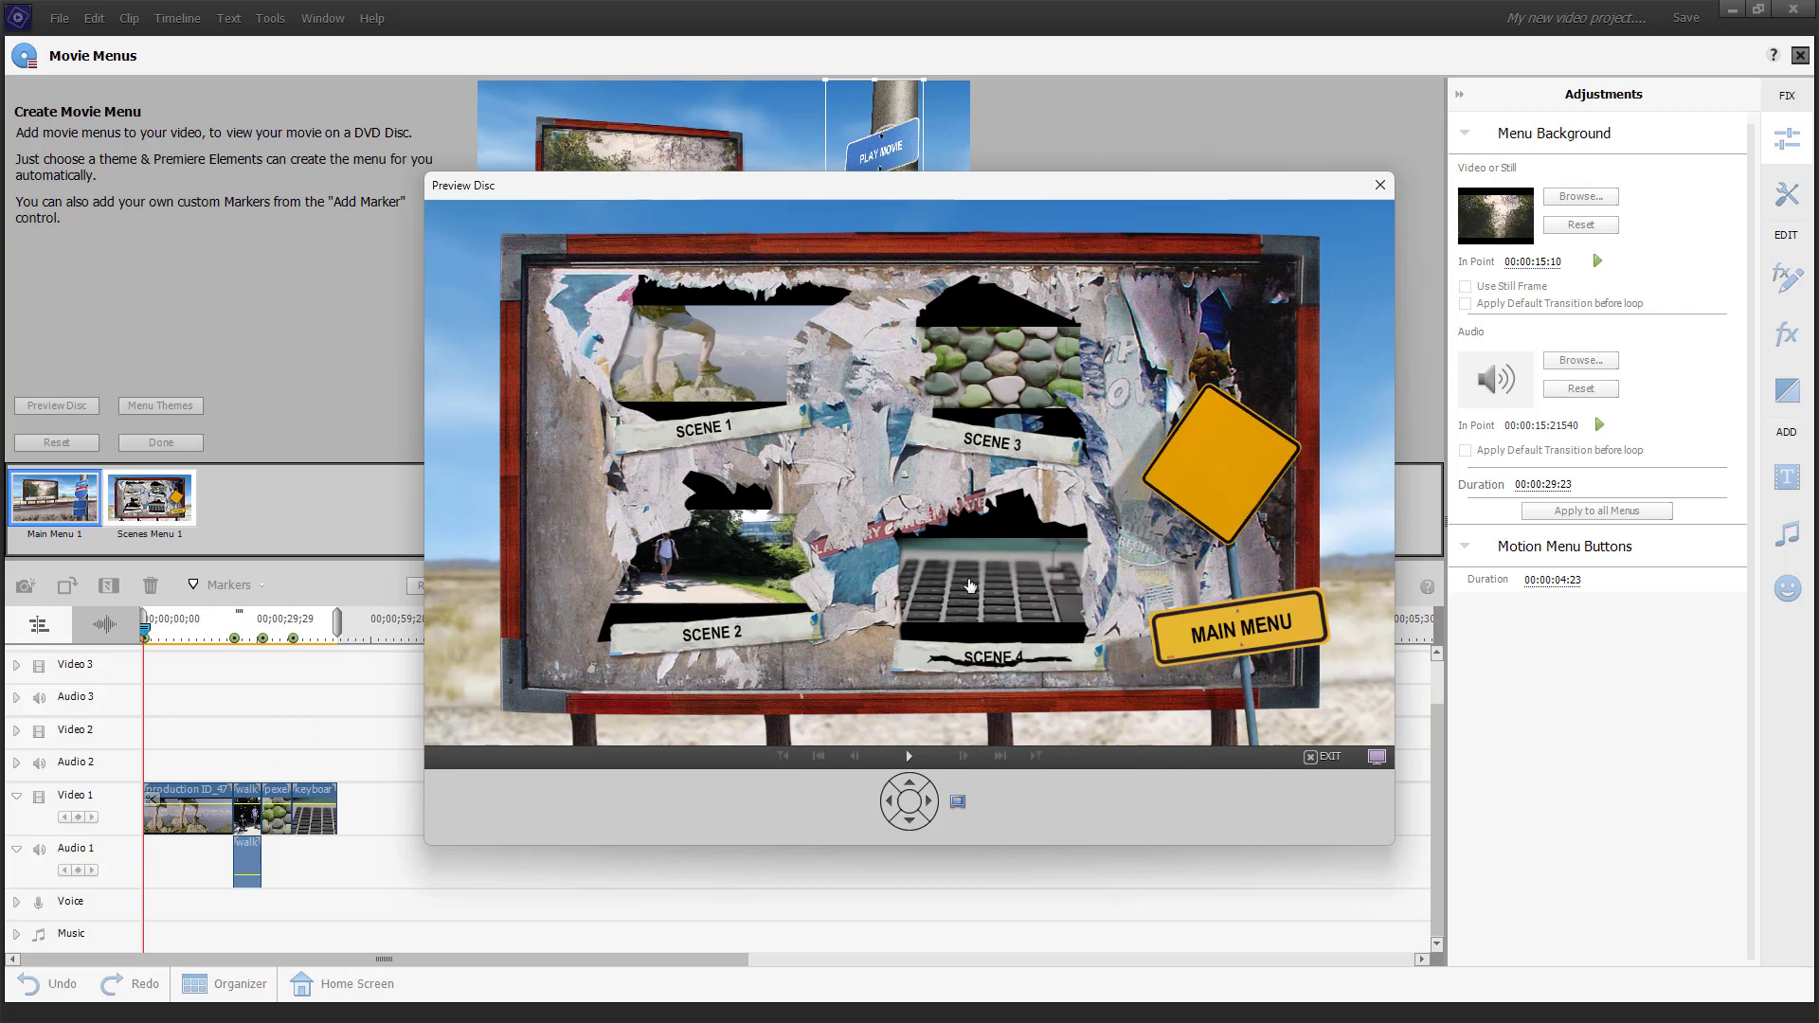
pyautogui.click(706, 644)
pyautogui.click(706, 648)
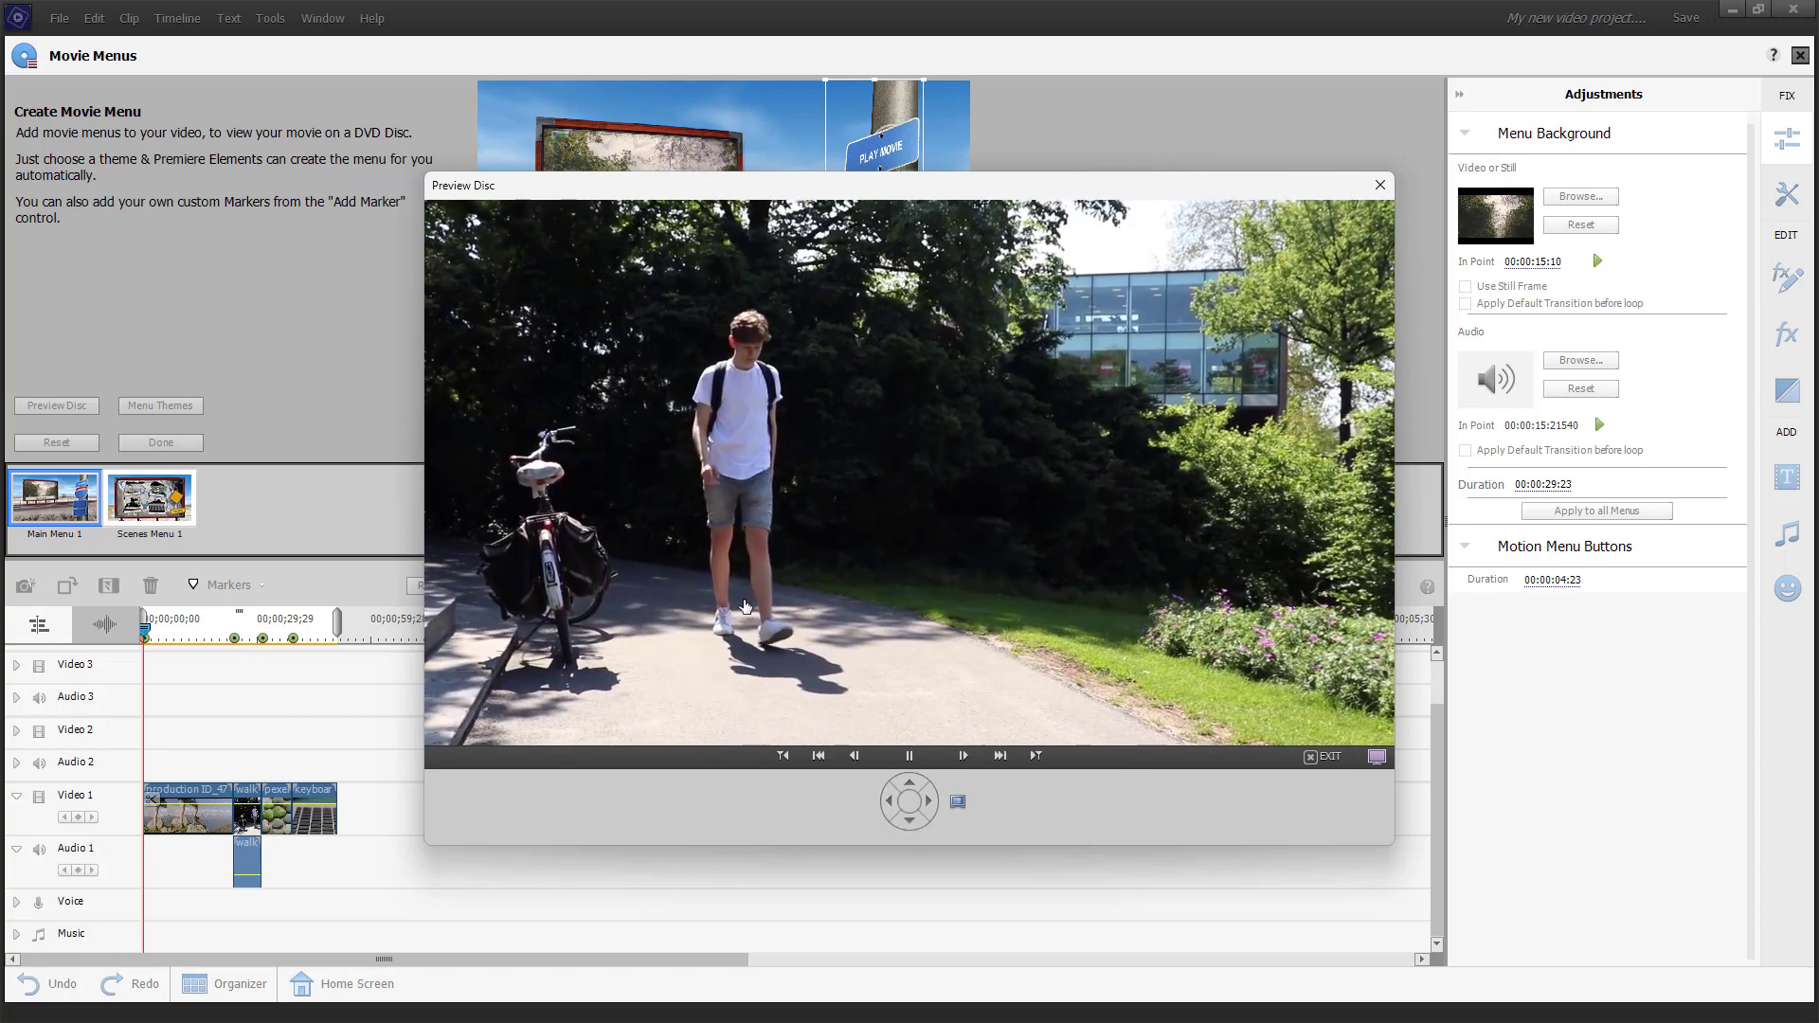
pyautogui.click(1324, 756)
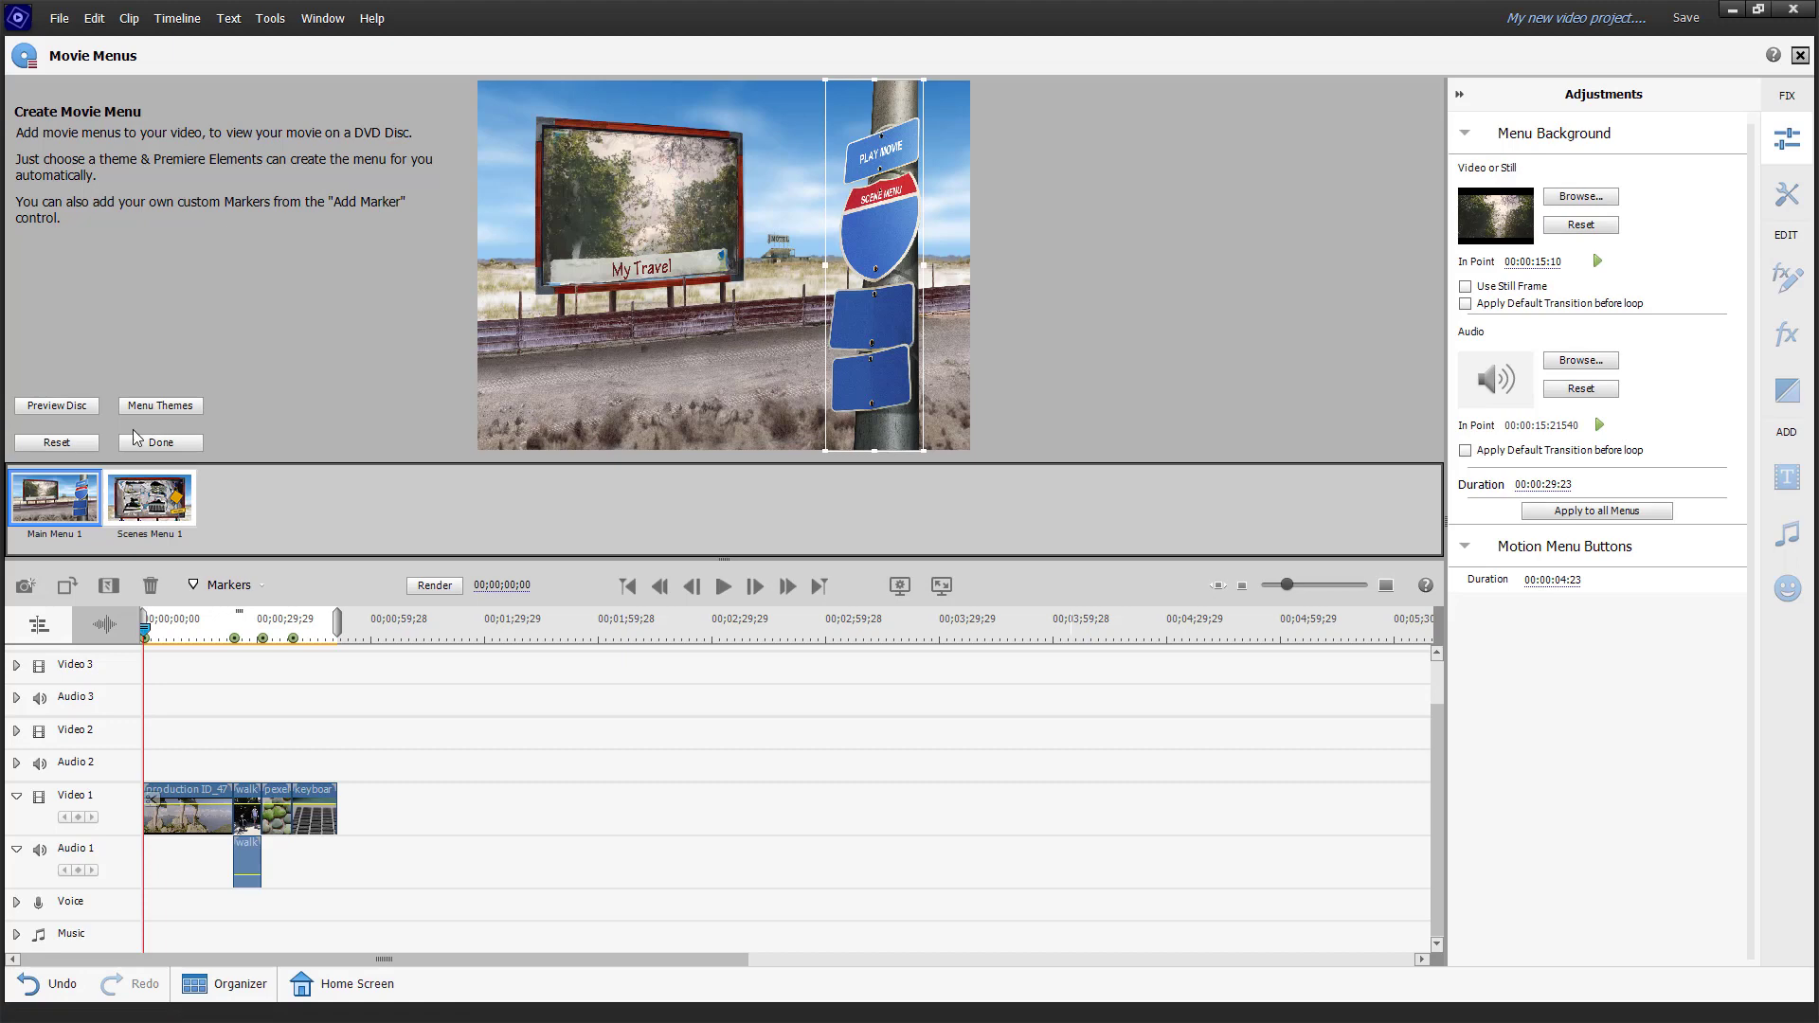
pyautogui.click(78, 417)
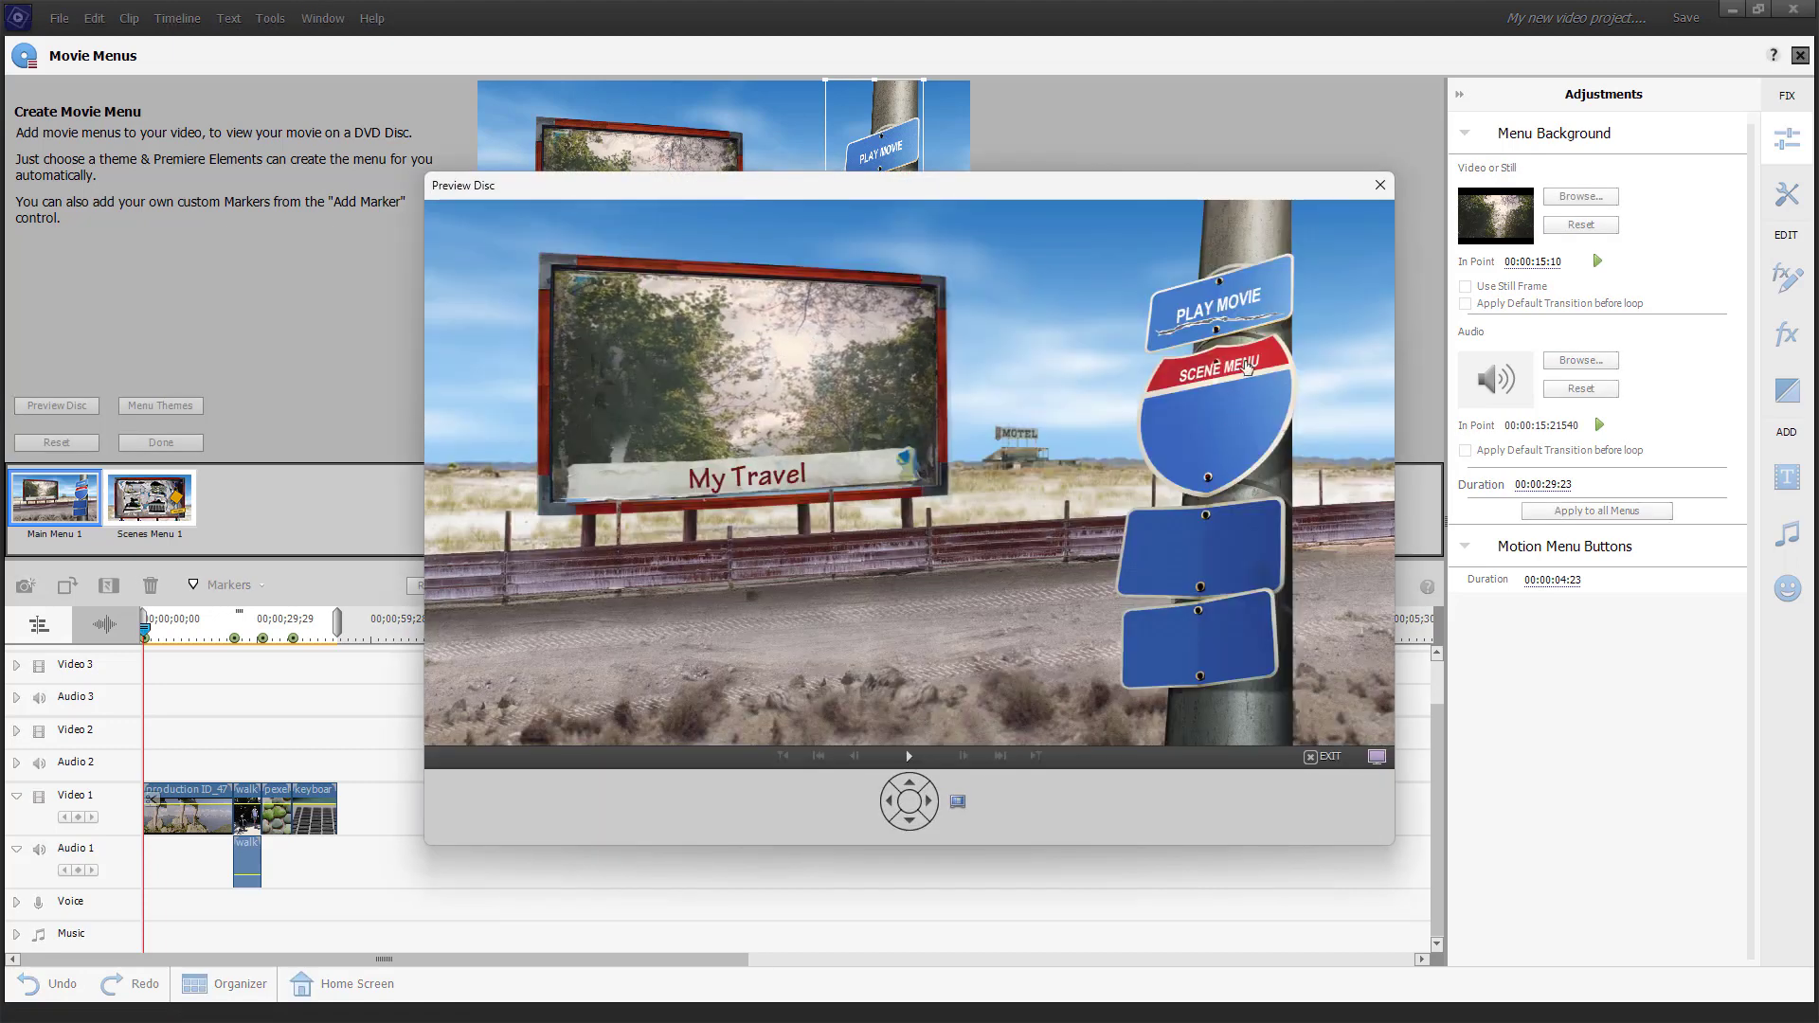
pyautogui.click(1223, 377)
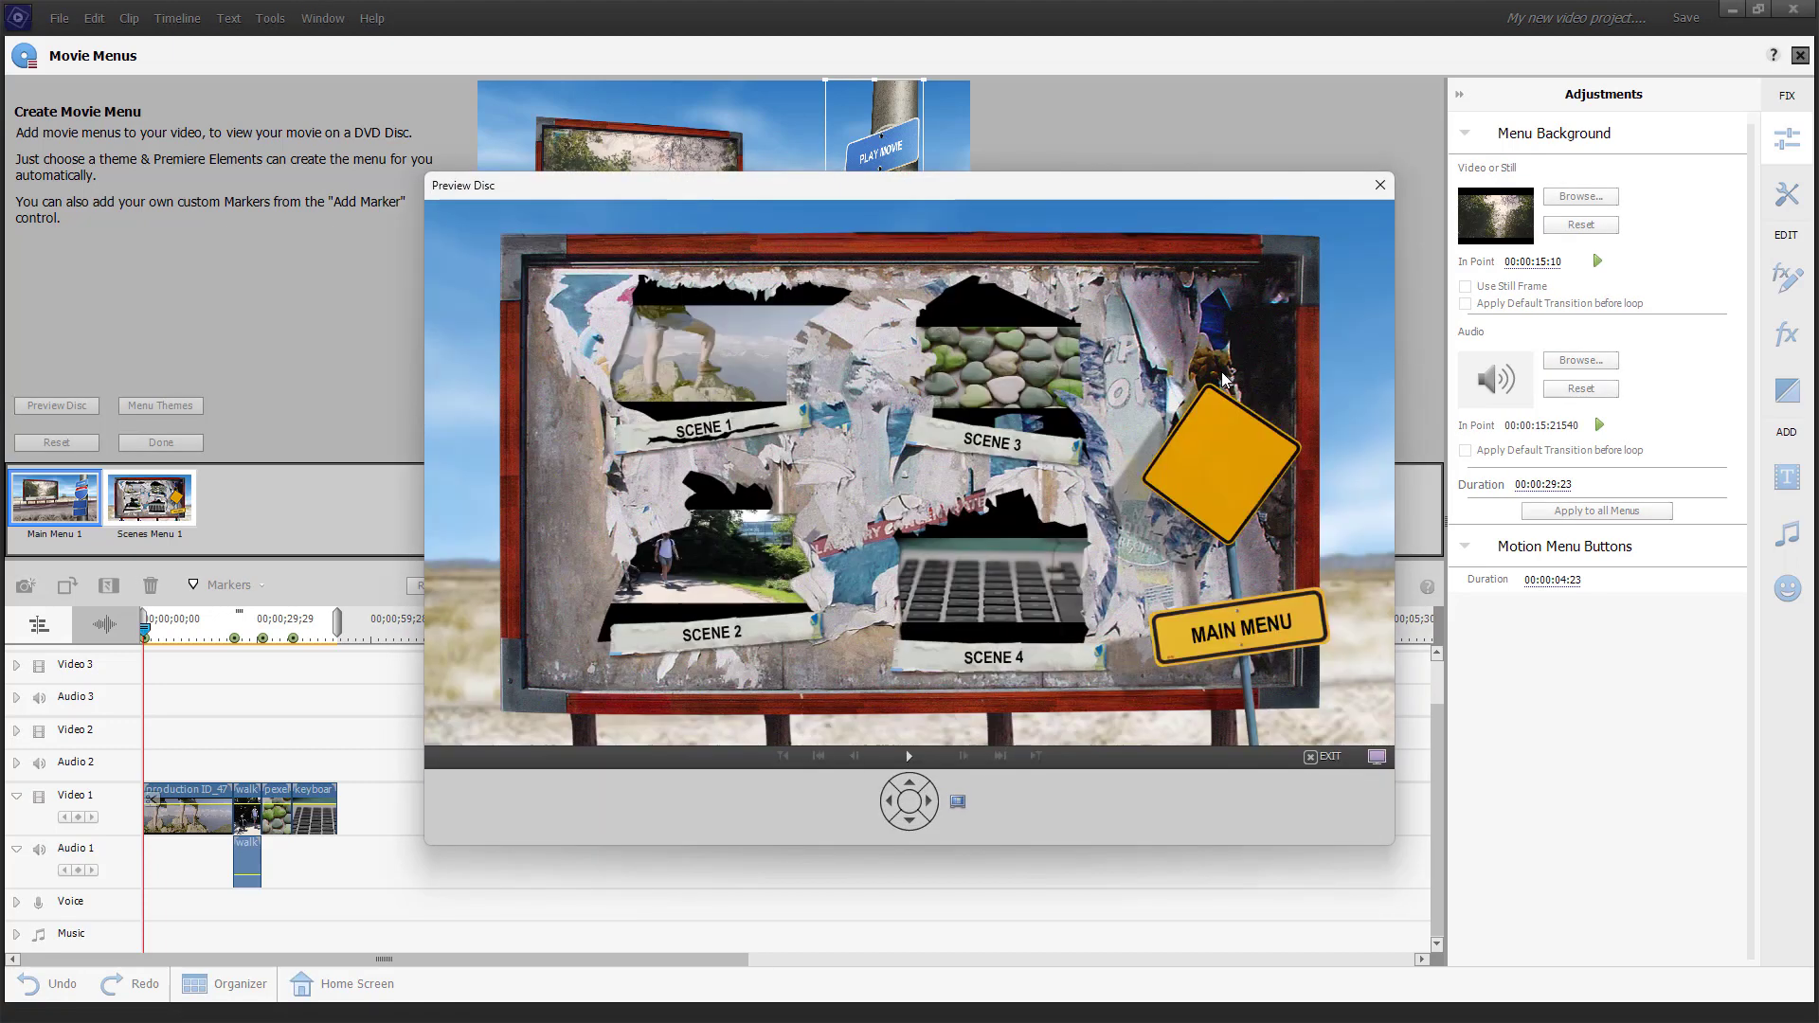
pyautogui.click(999, 609)
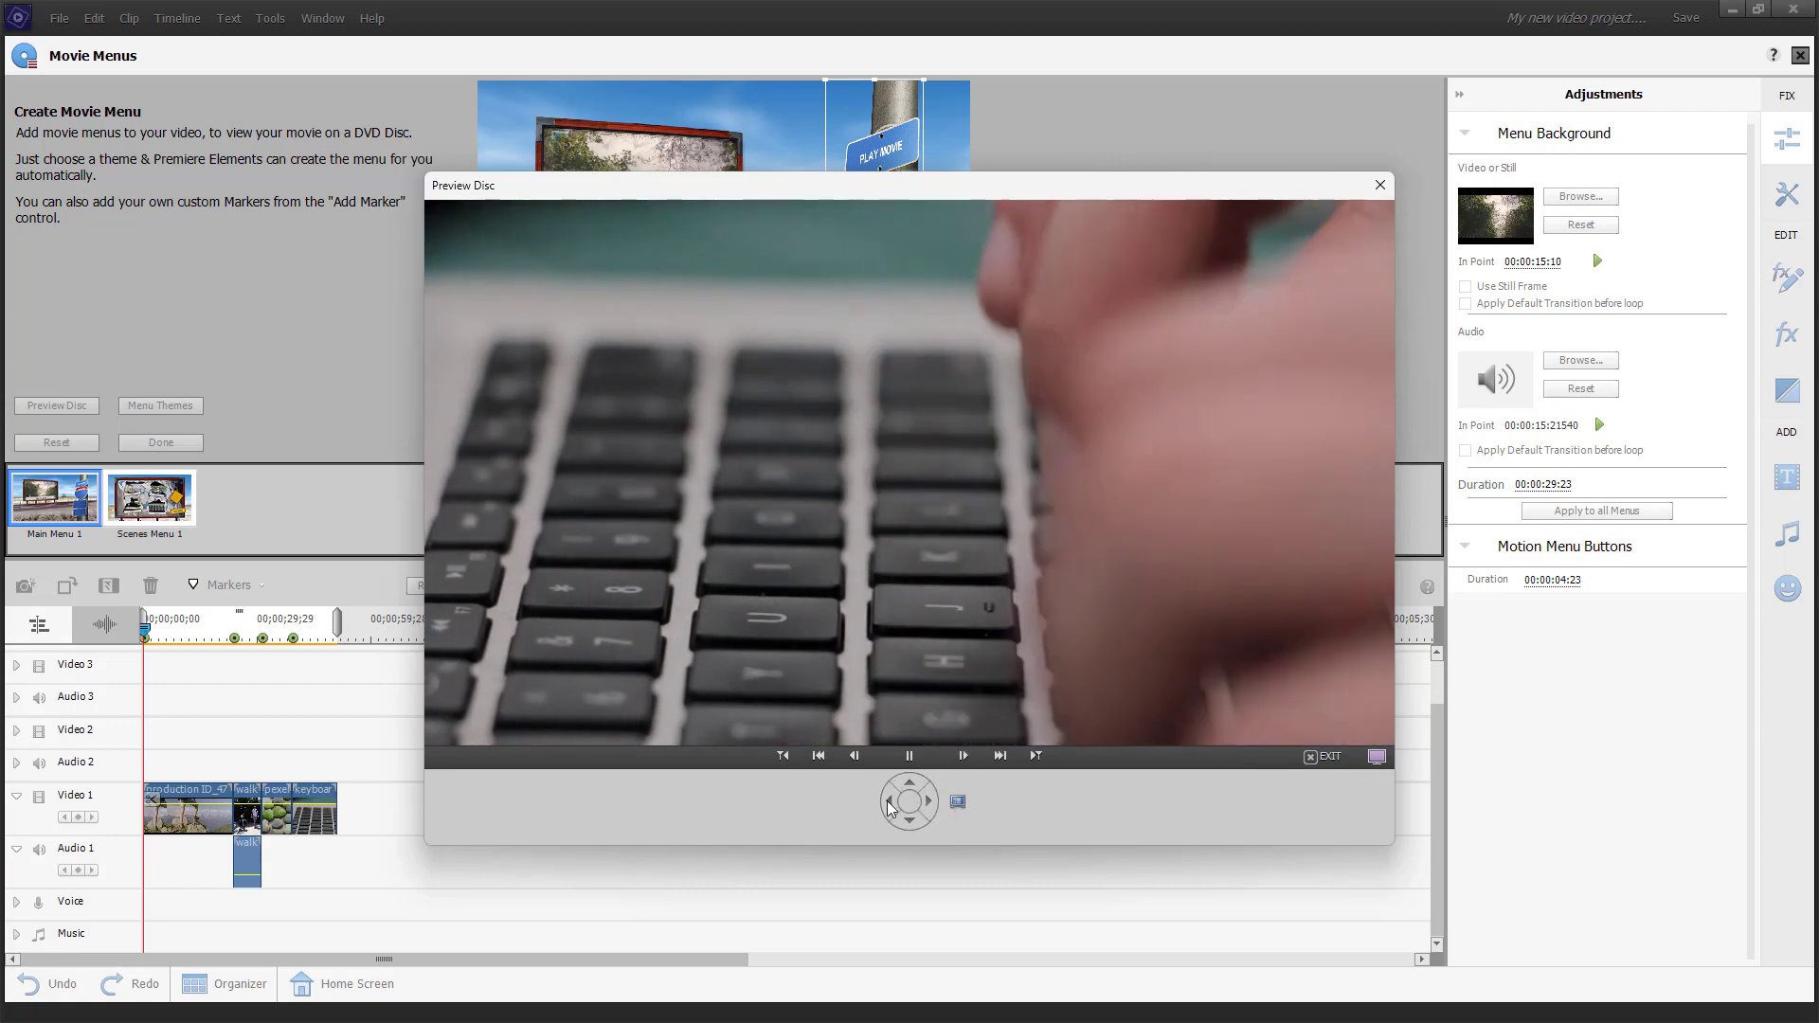
pyautogui.click(957, 803)
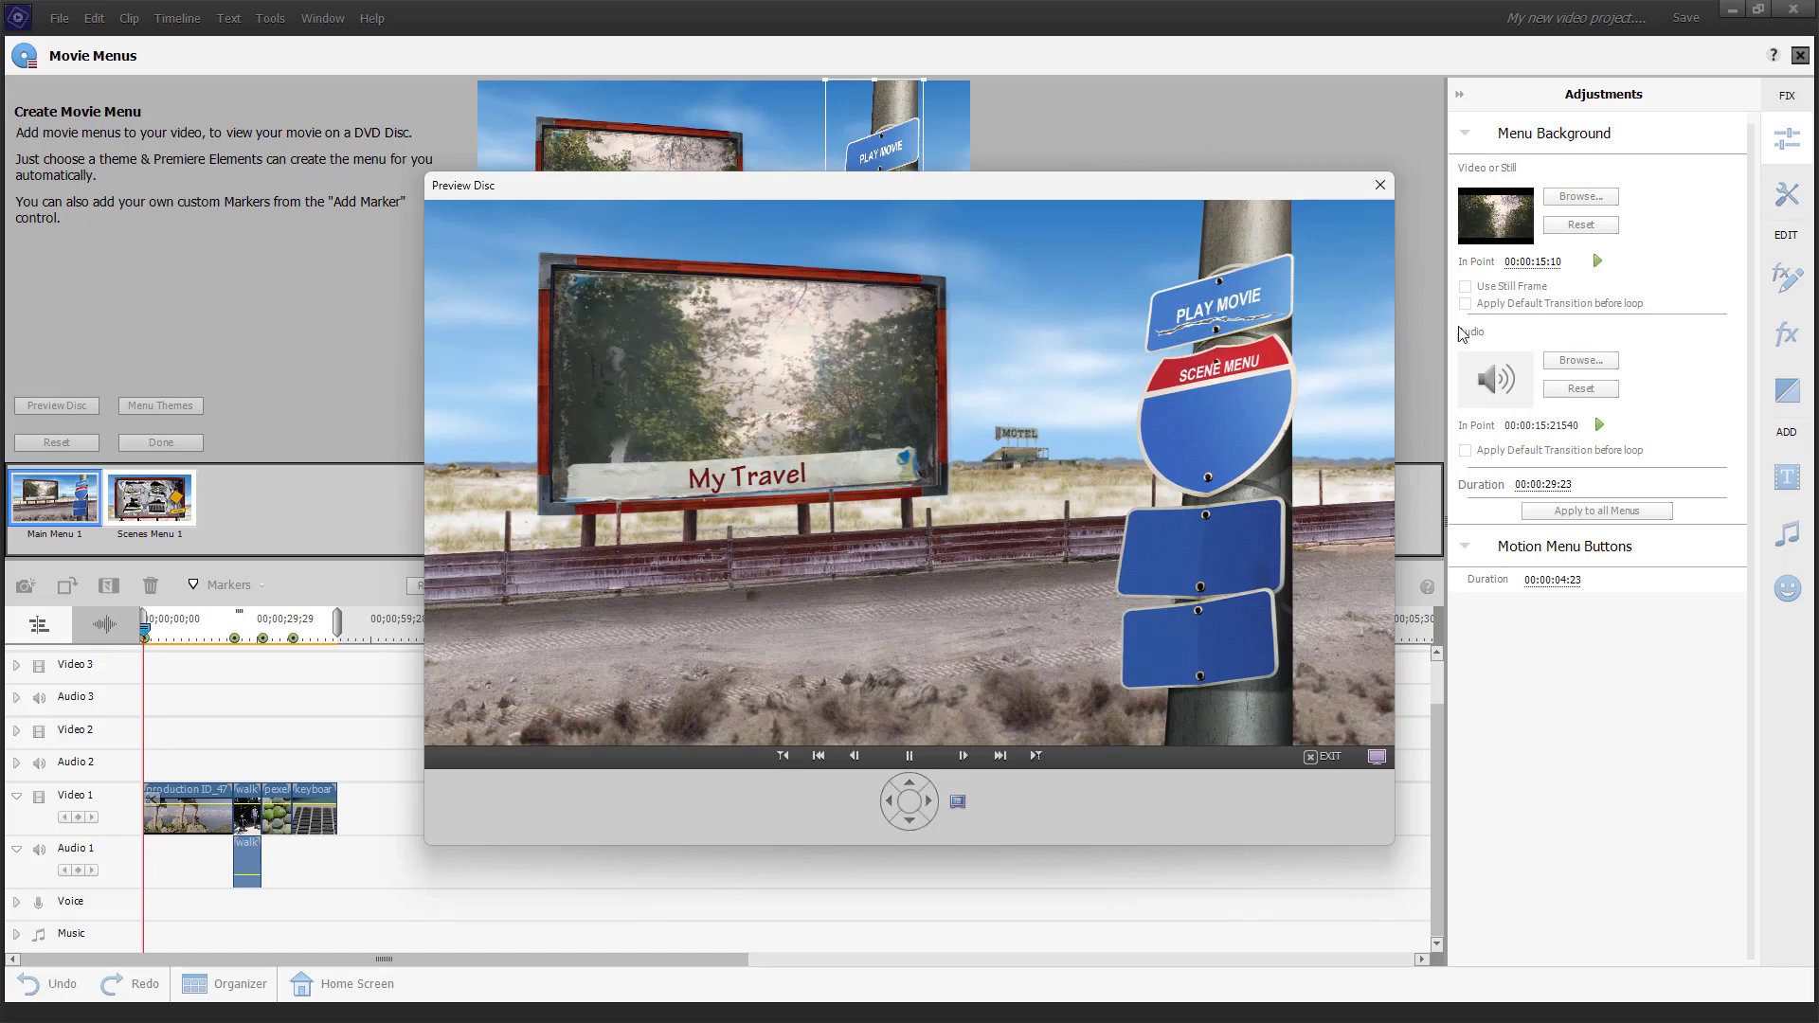
pyautogui.click(1220, 322)
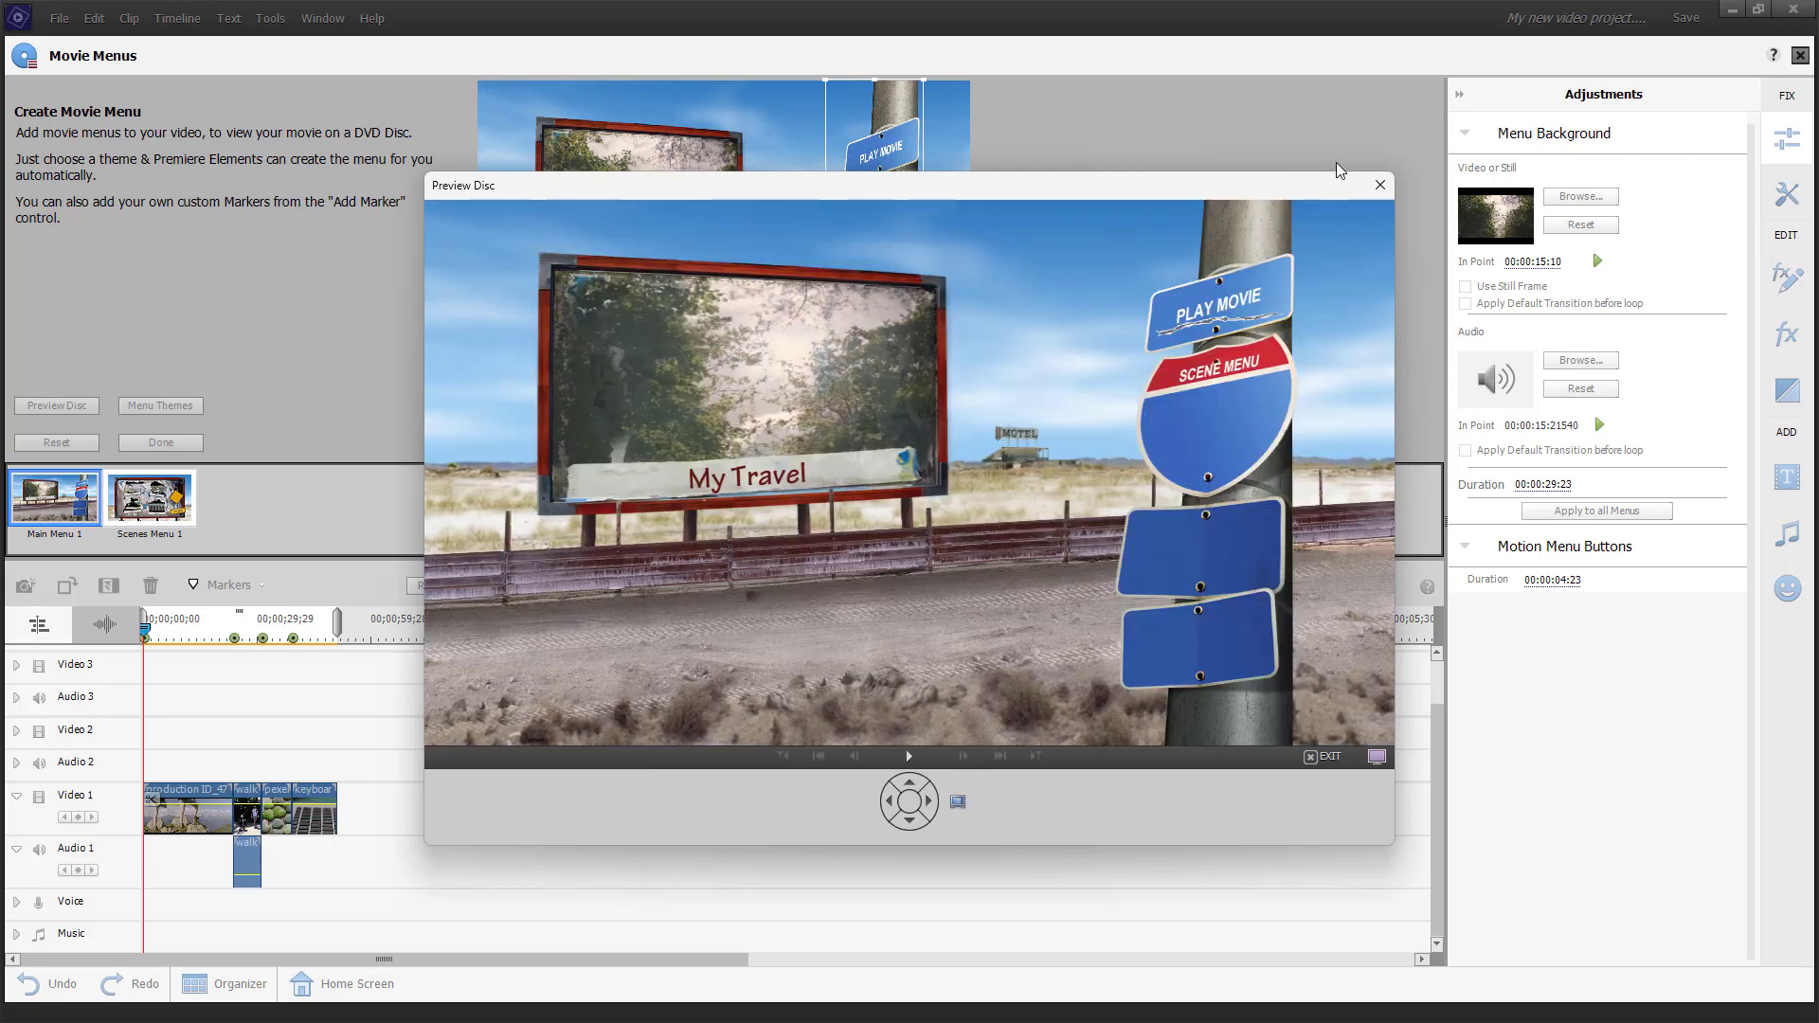
pyautogui.click(1379, 184)
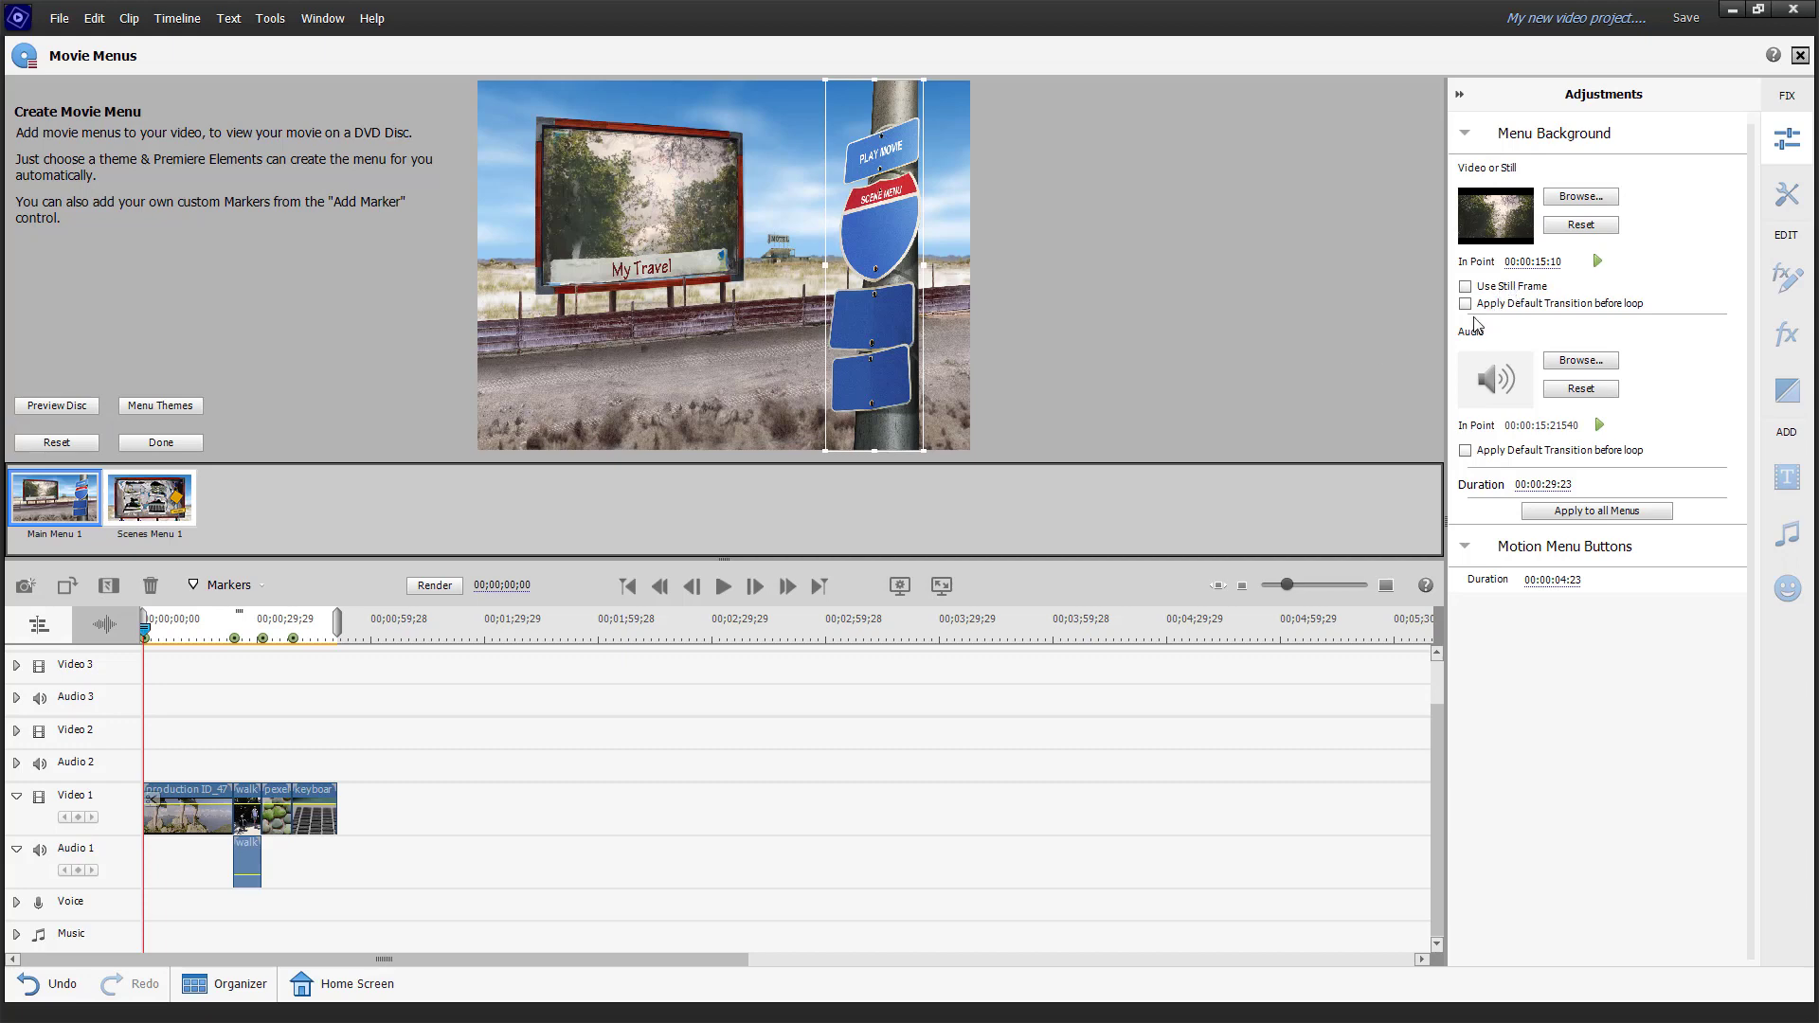
# Turn off 'Apply Default Transition before loop' and finish the Movie Menus editor.
pyautogui.click(1527, 304)
pyautogui.click(1464, 547)
pyautogui.click(1465, 547)
pyautogui.click(157, 443)
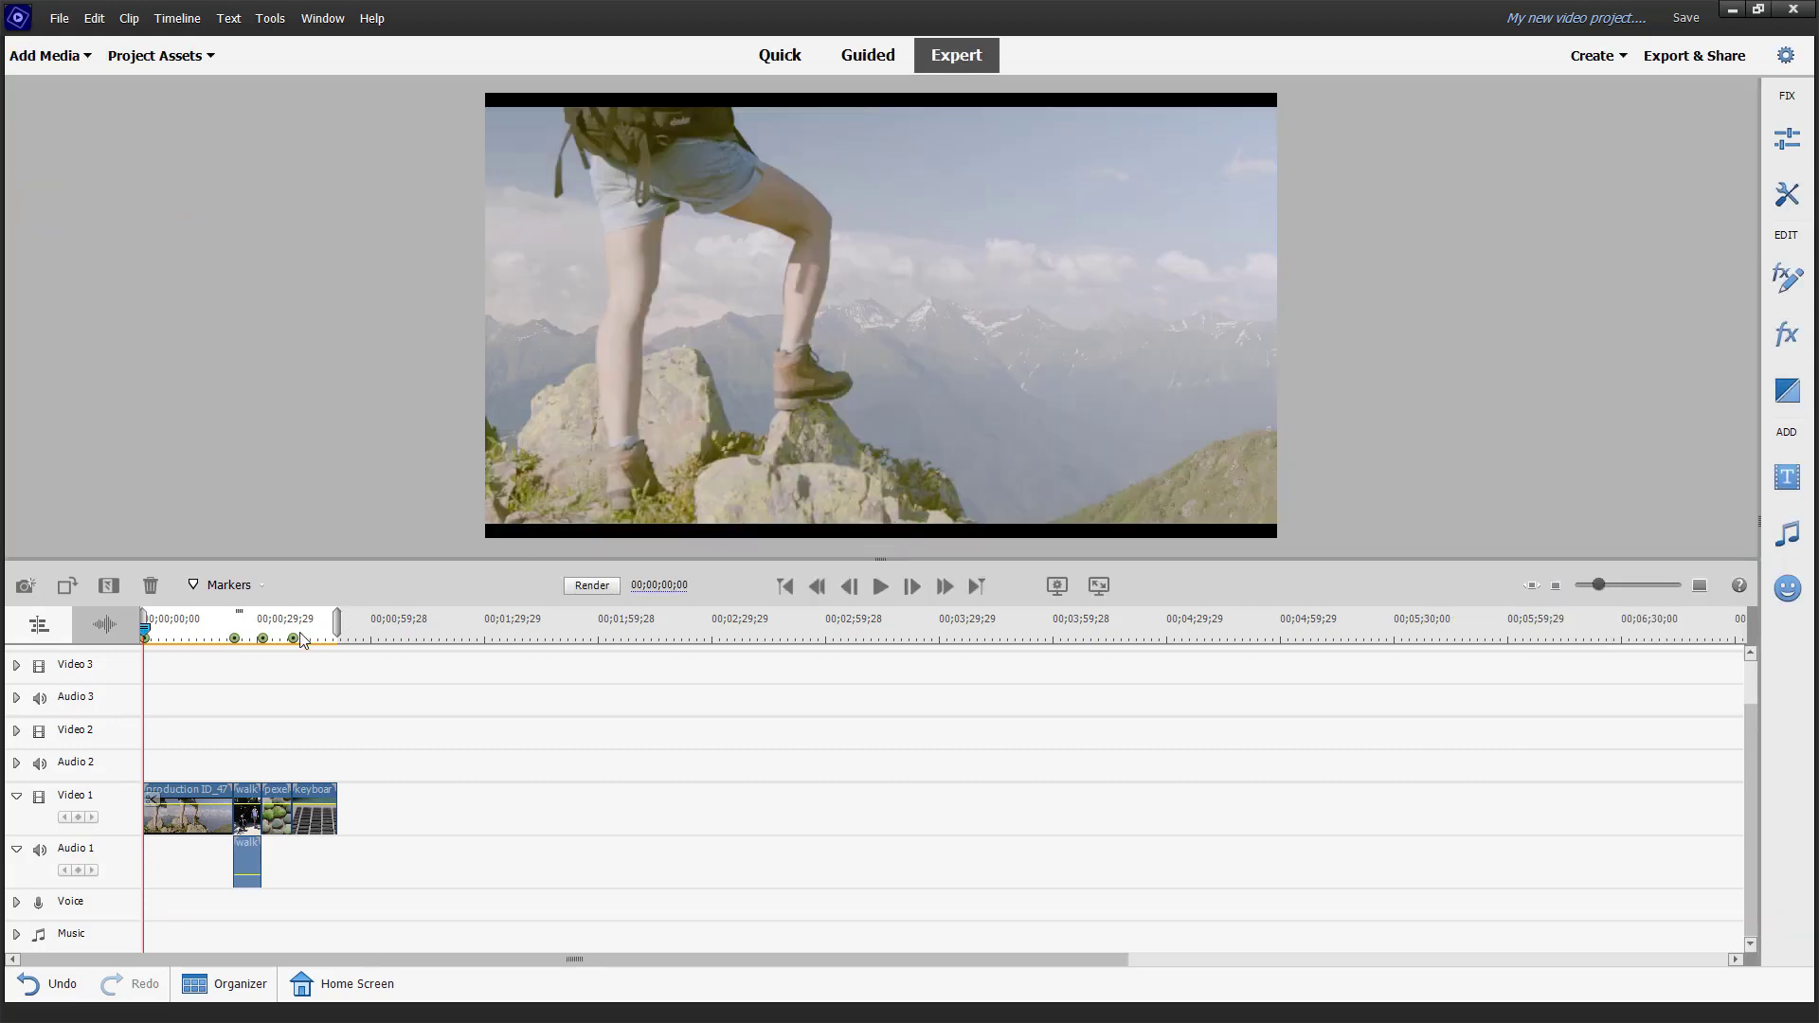
# Show Export & Share disc settings: 720 x 480, MPEG, 29.97 fps, ISO Image.
pyautogui.click(1695, 59)
pyautogui.click(742, 308)
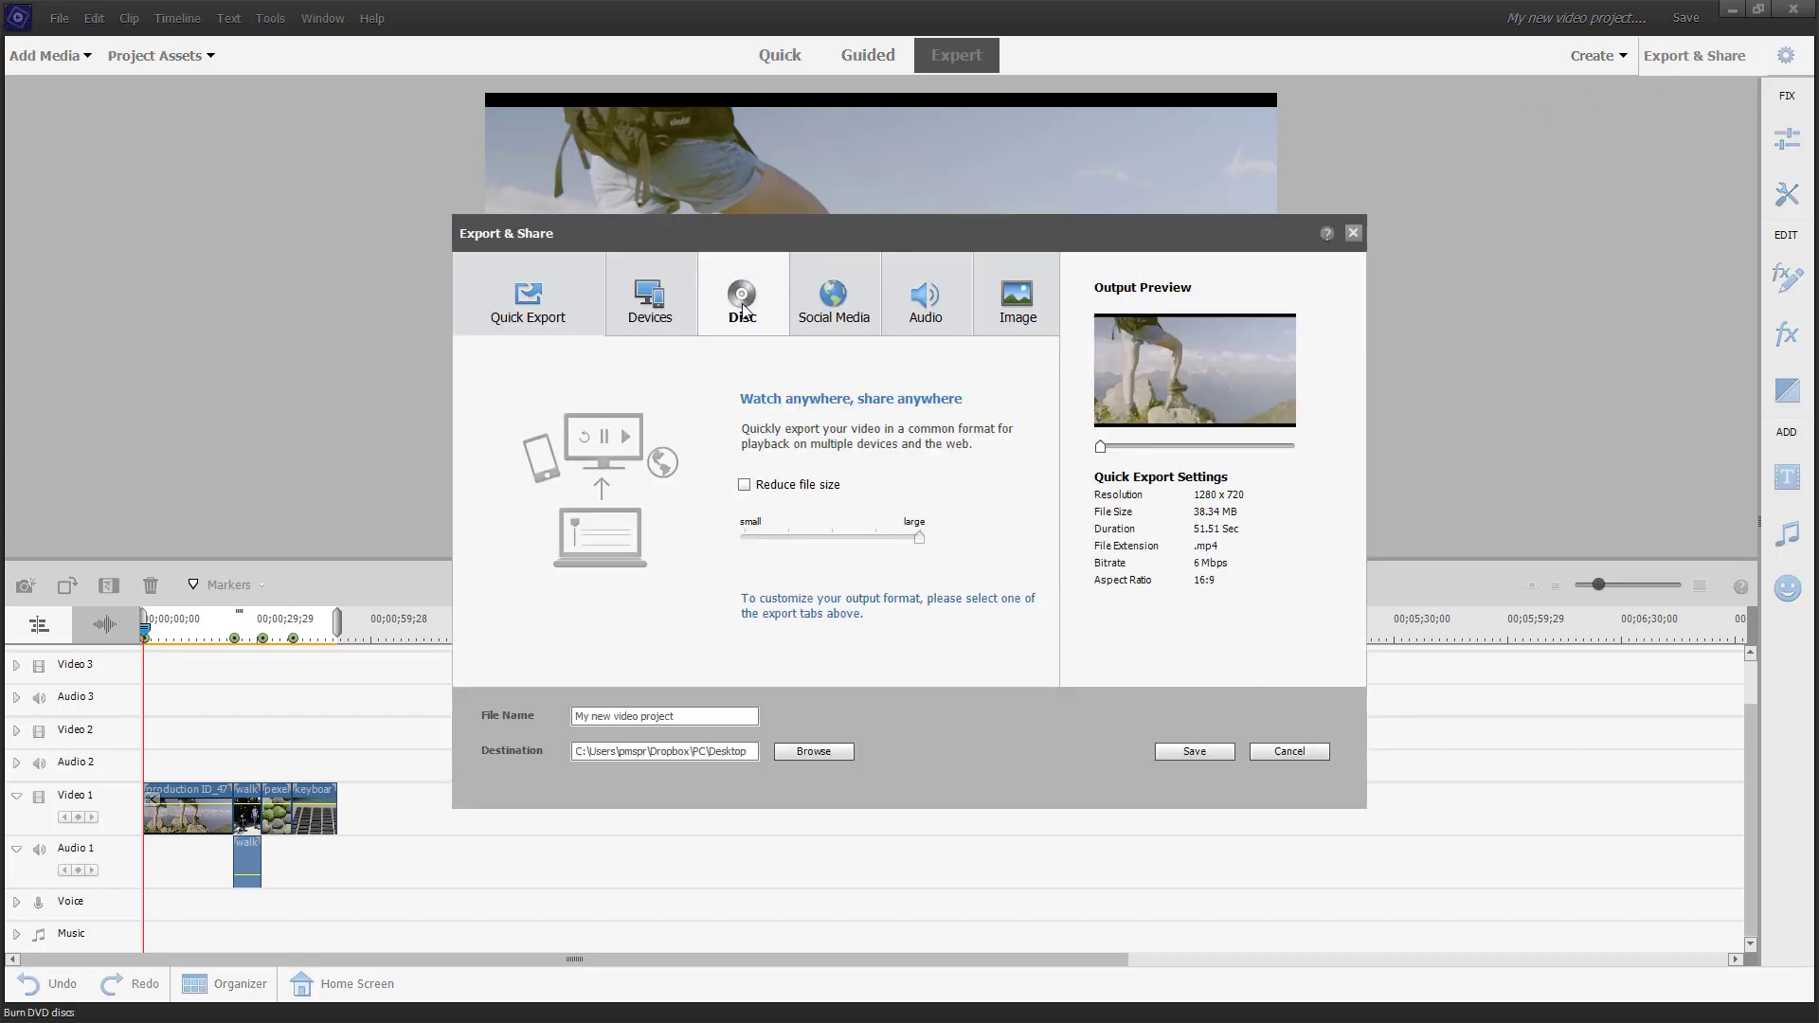